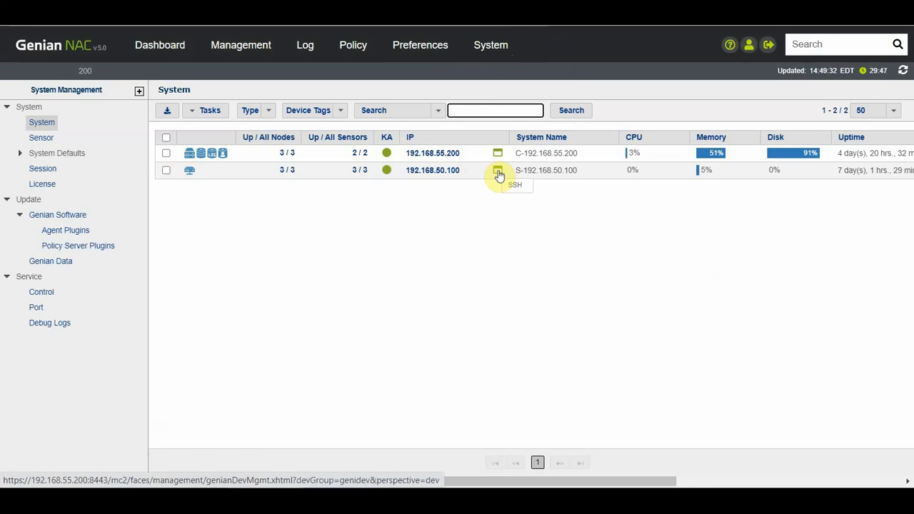
Step: Open an SSH console to the 192.168.50.100 sensor from the System appliance list
click(498, 173)
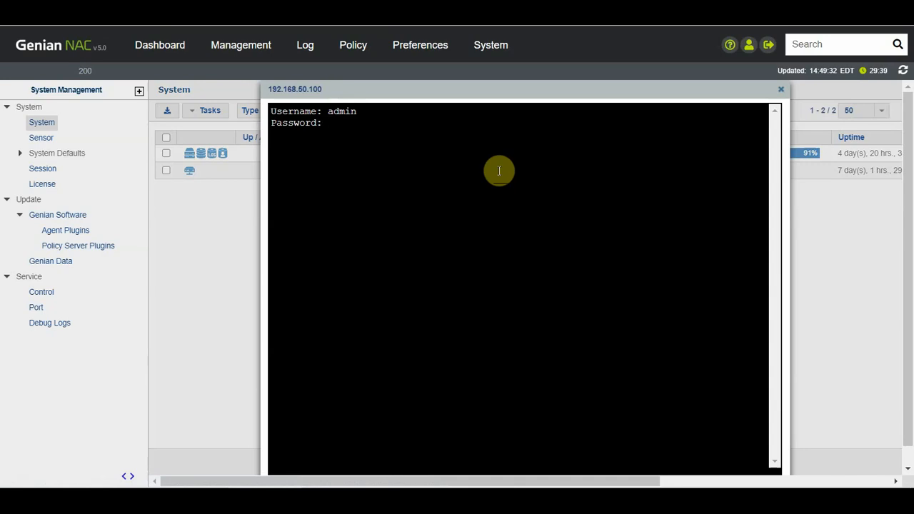
Step: Log in with the admin password and enter enable mode with 'en'
key(Return)
text(enian>)
key(Return)
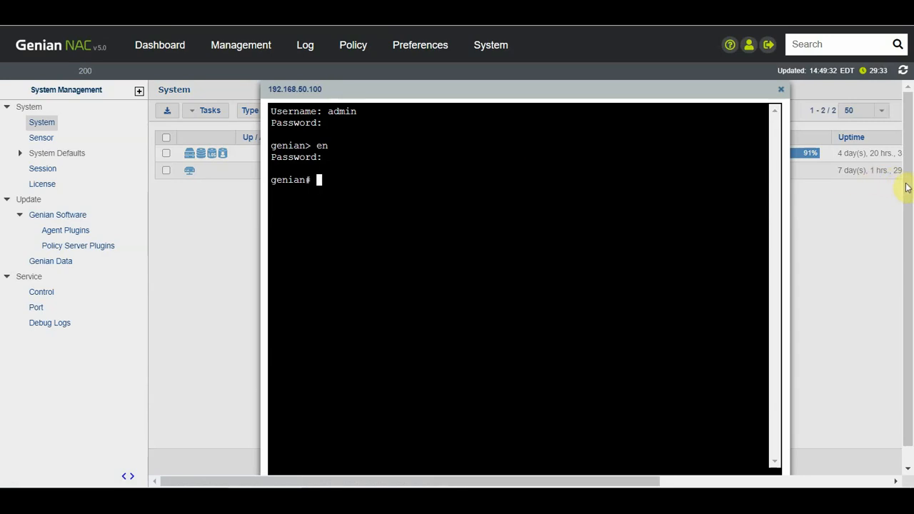
Step: Start logging the console session and run 'show config' to list the sensor configuration
scroll(908, 188, down, 1)
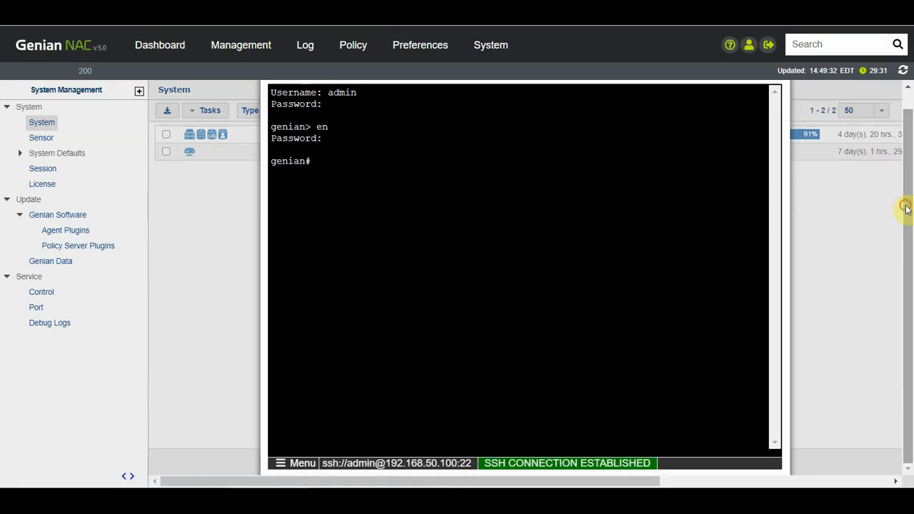
click(289, 462)
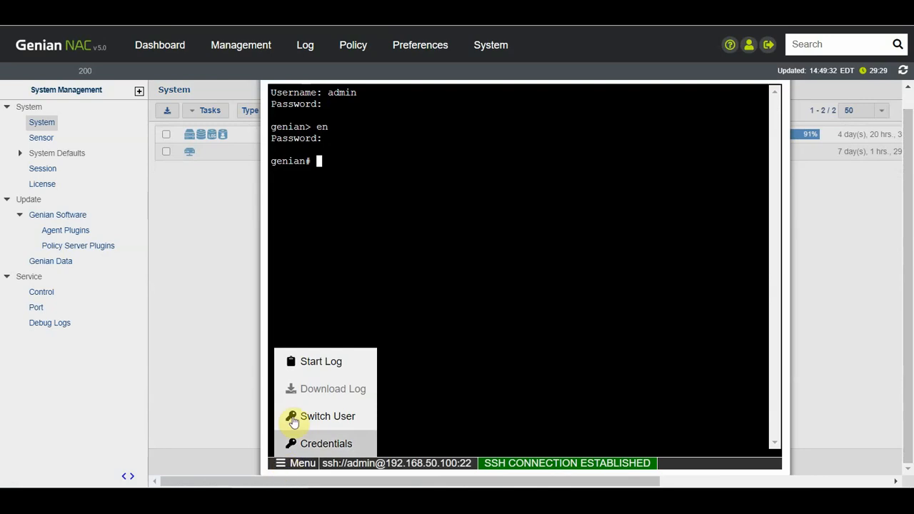
click(304, 363)
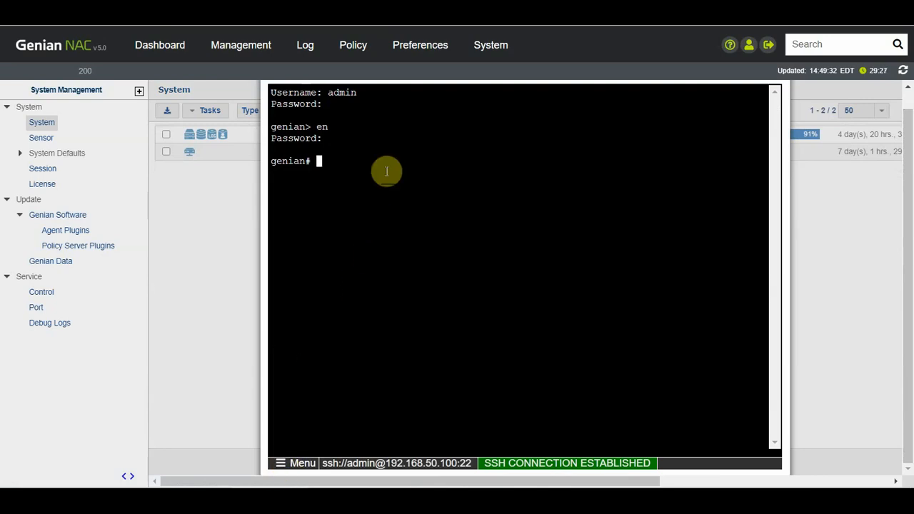
text(how config)
key(Return)
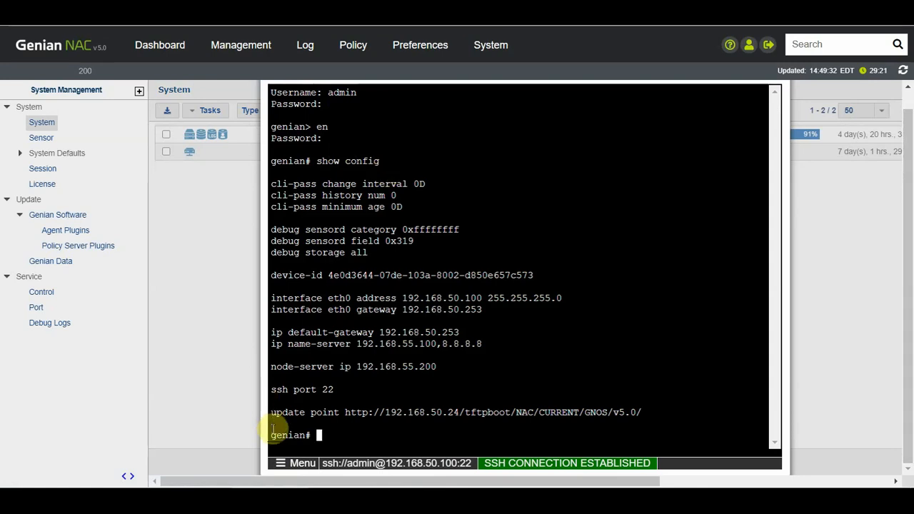
click(281, 463)
Step: Stop the session log, download it, and review it in Notepad
click(309, 362)
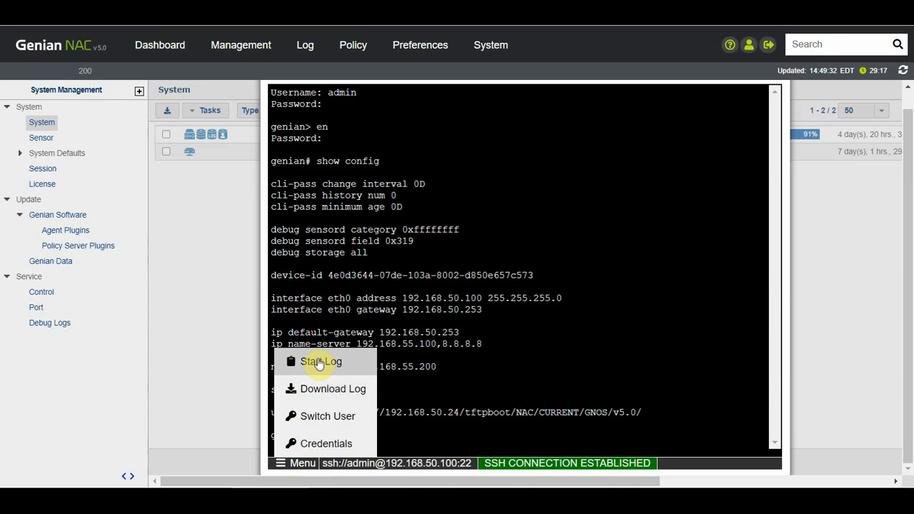
click(280, 463)
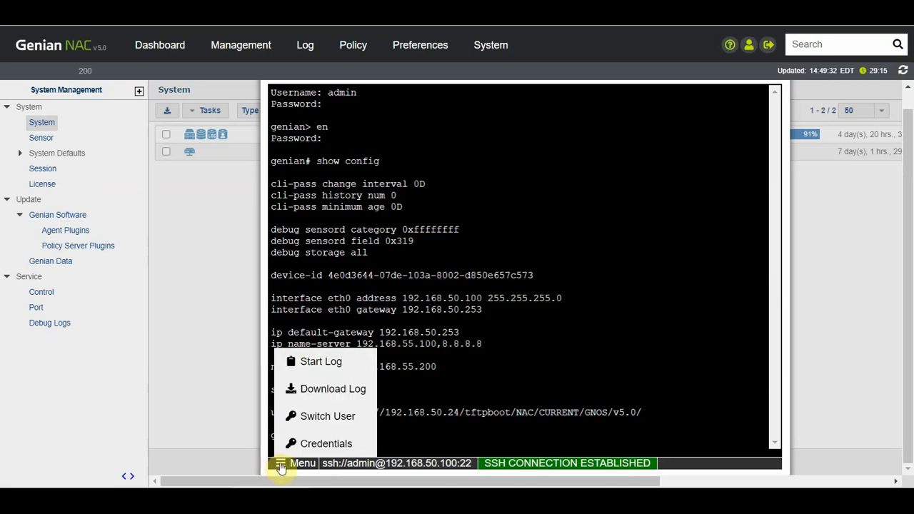
click(287, 388)
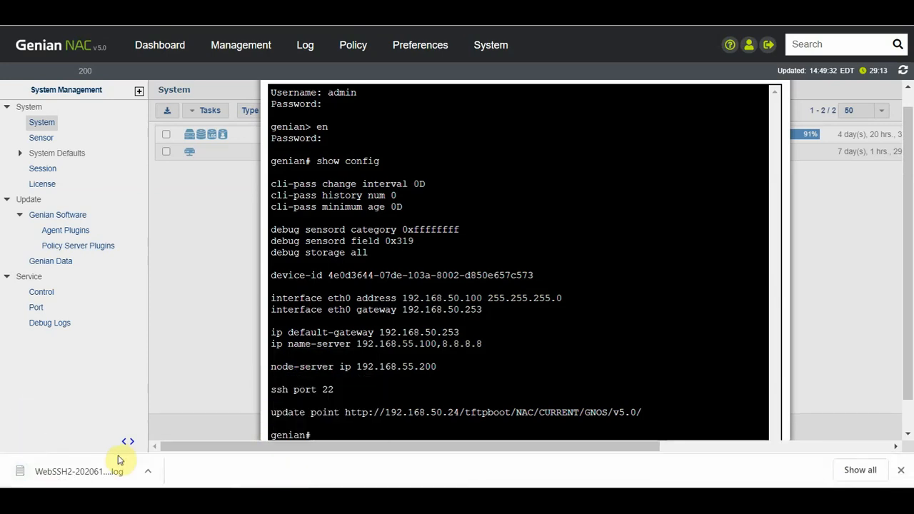
click(94, 472)
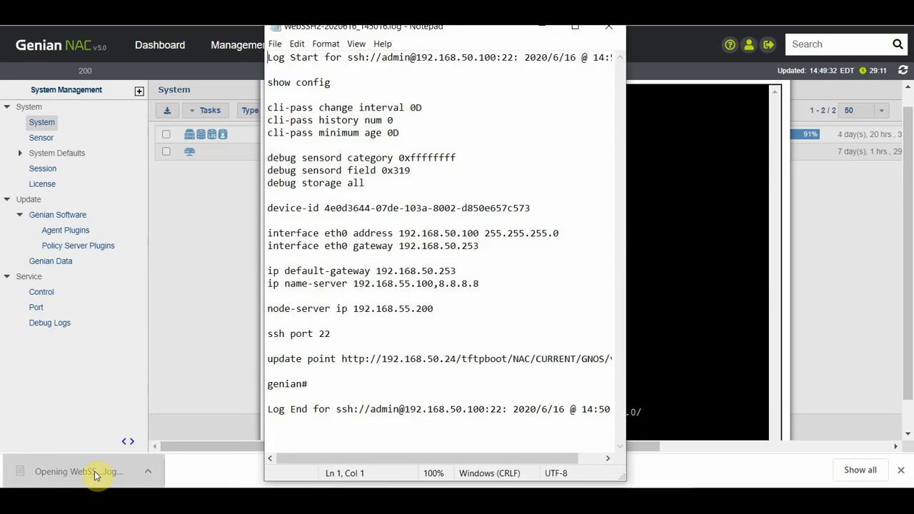
click(540, 29)
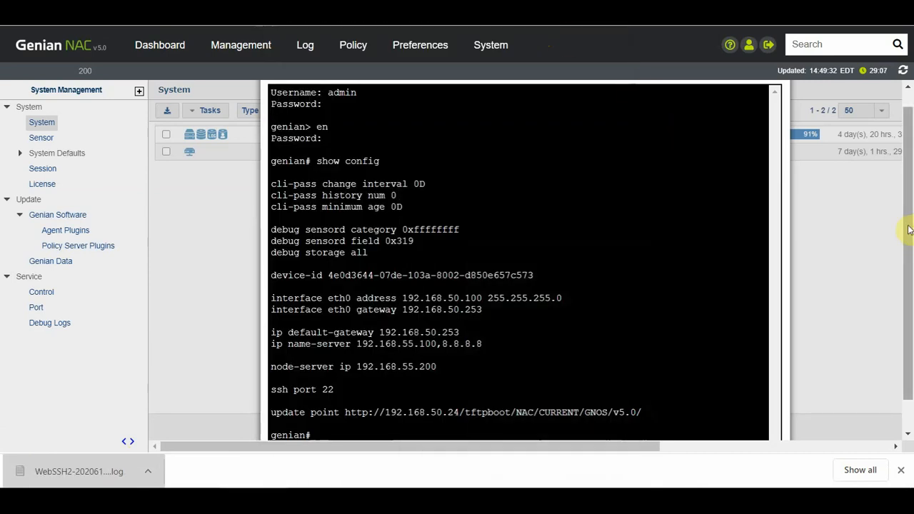
Step: Exit enable mode and the SSH session, then close the console window
text(exit)
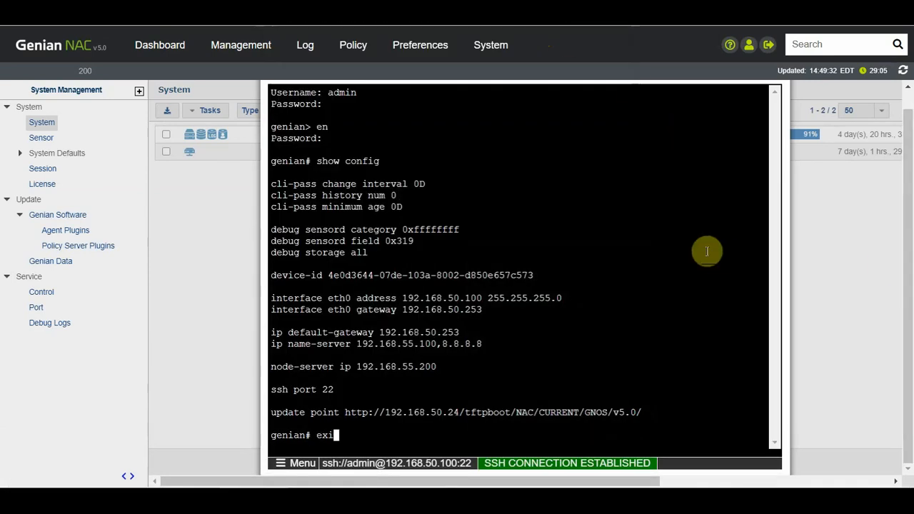
key(Return)
text(exit)
key(Return)
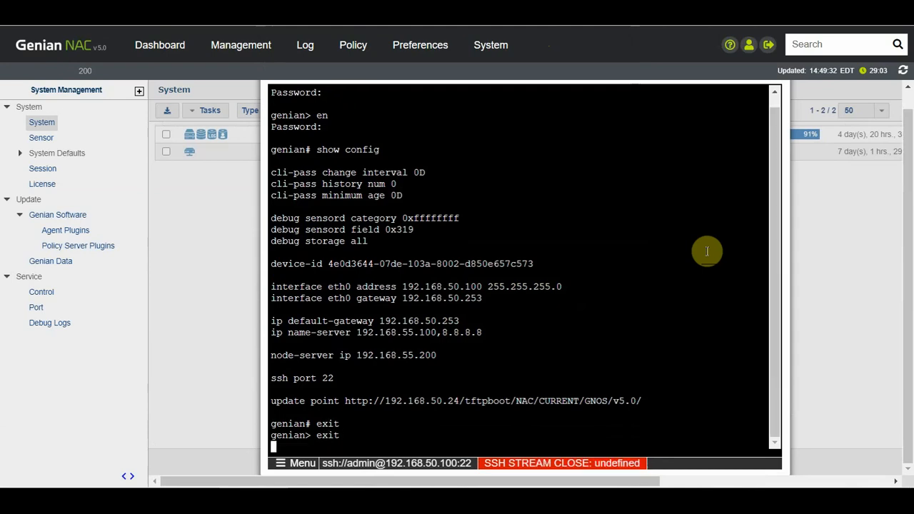
scroll(909, 92, up, 1)
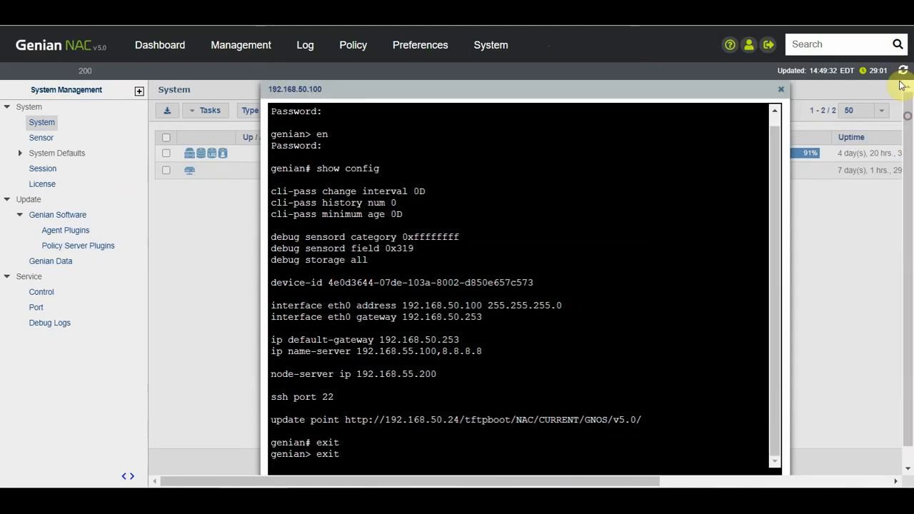
click(783, 95)
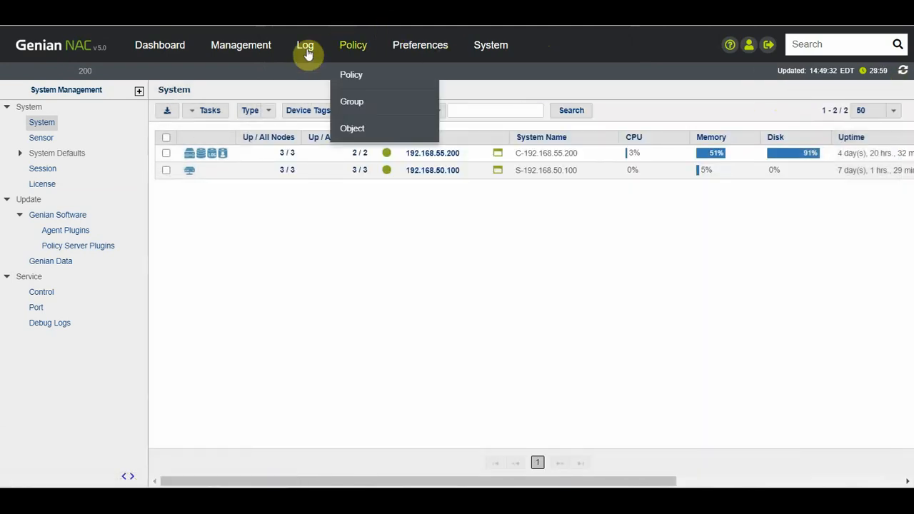
Step: Show the CLI Access Logs filter with the session's login, enable, show configuration and logout entries
mouse_move(307, 55)
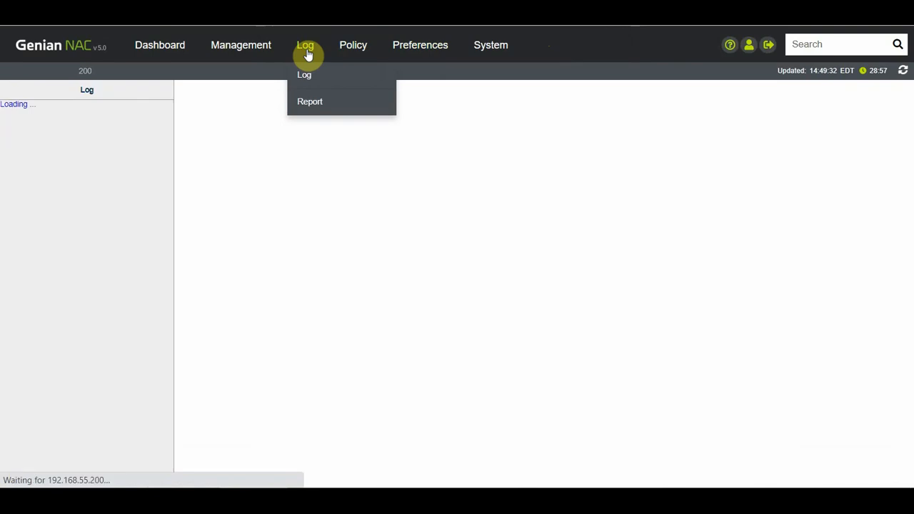
mouse_move(215, 55)
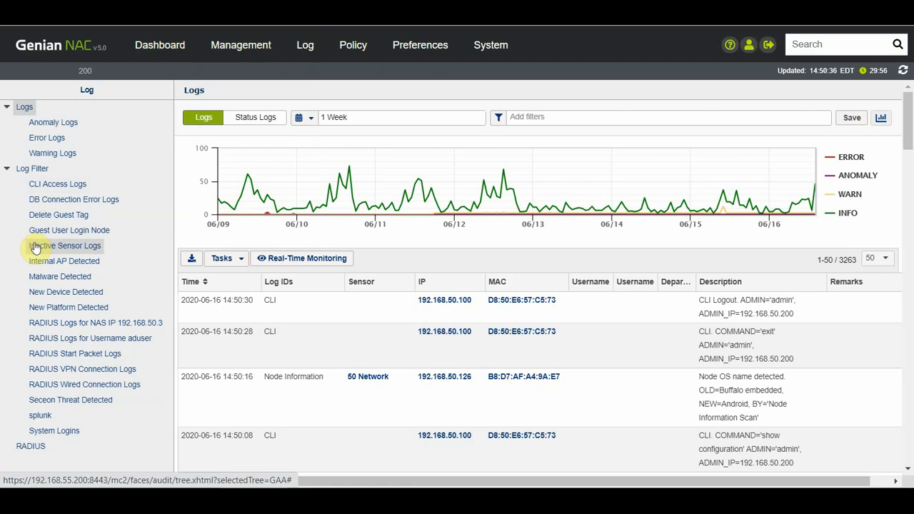
click(46, 183)
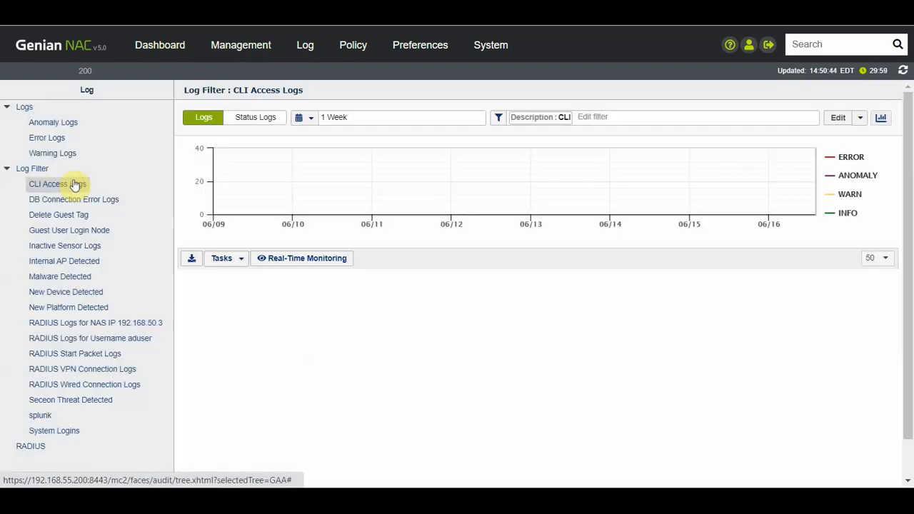
scroll(911, 159, down, 3)
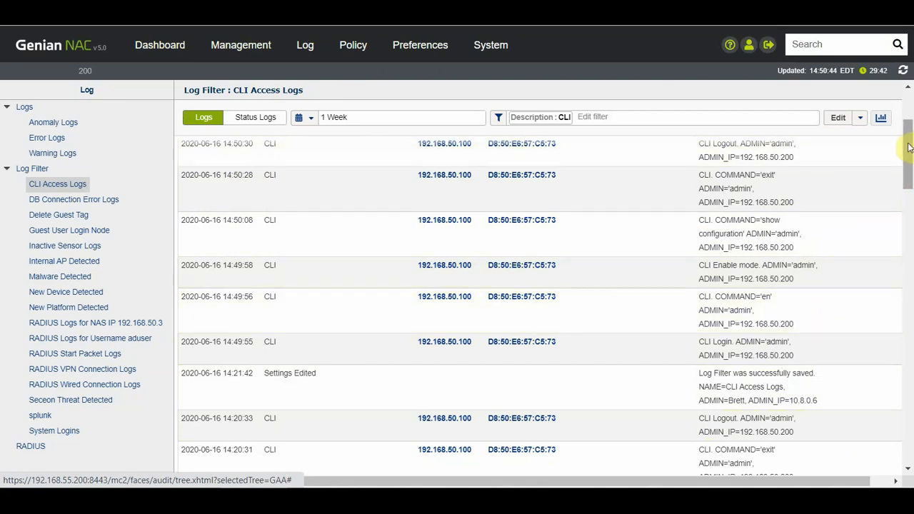
drag(908, 147, 908, 111)
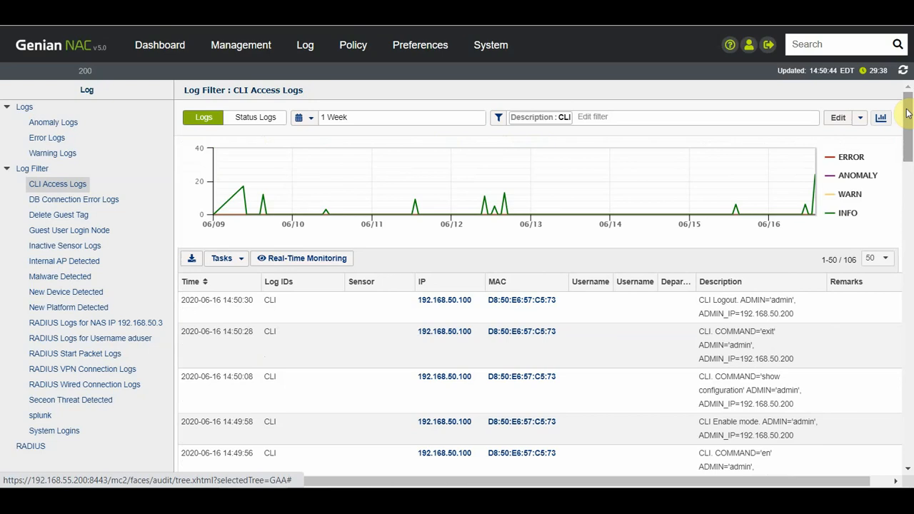
Step: In the CLI Access Logs filter settings, try notifications with SMS and email, leaving all disabled
click(838, 117)
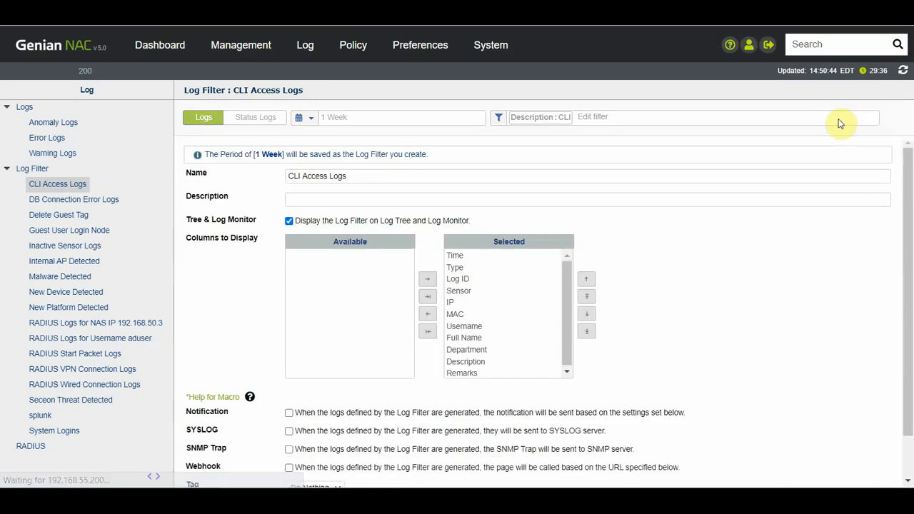
drag(908, 164, 906, 233)
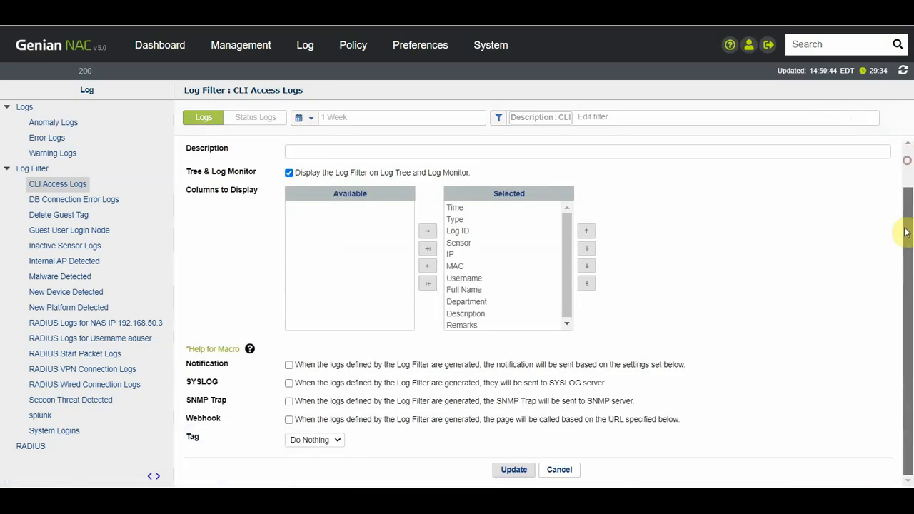
click(289, 365)
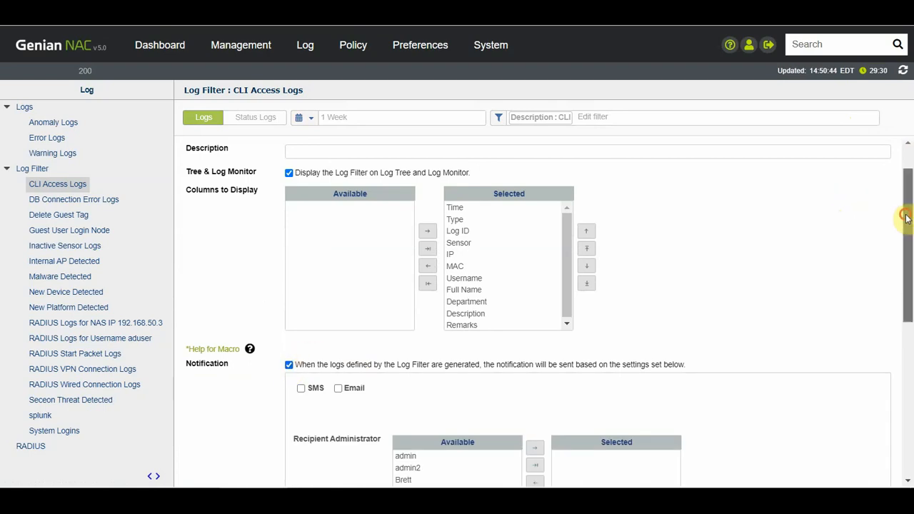
drag(906, 218, 910, 312)
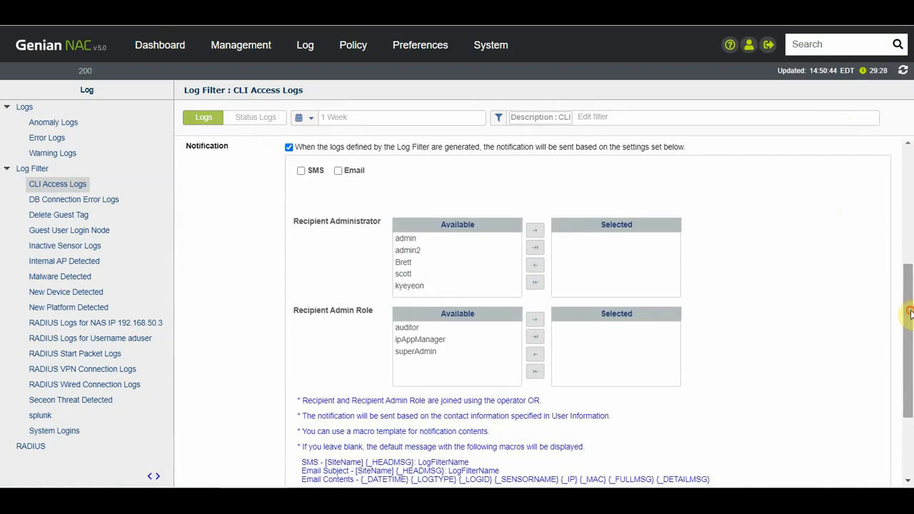
click(300, 171)
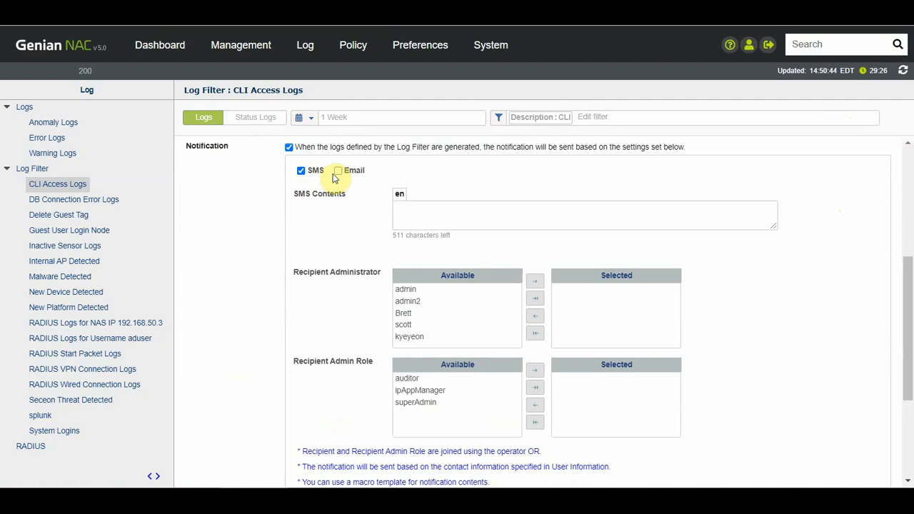
click(337, 172)
click(338, 172)
click(301, 171)
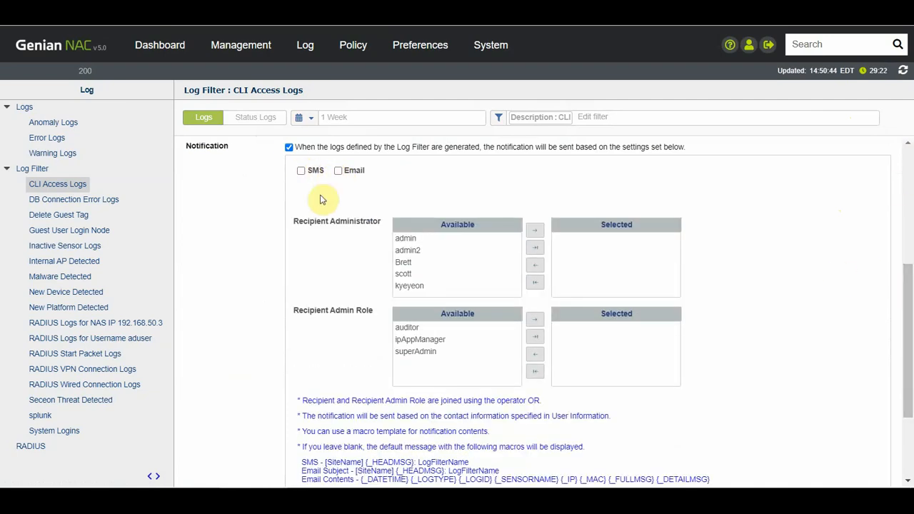
click(289, 147)
click(289, 148)
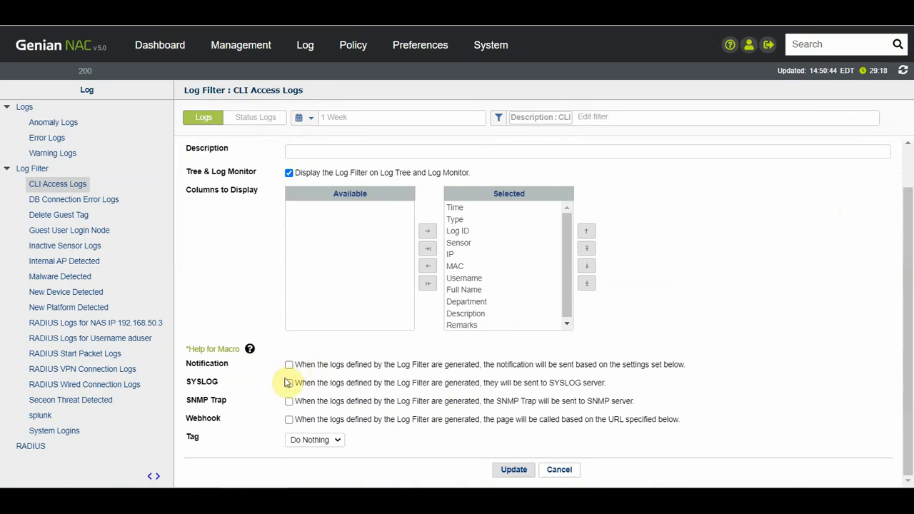
Step: Leave SYSLOG and SNMP Trap forwarding off, enable Webhook, then return to the Dashboard
click(289, 383)
scroll(289, 383, down, 3)
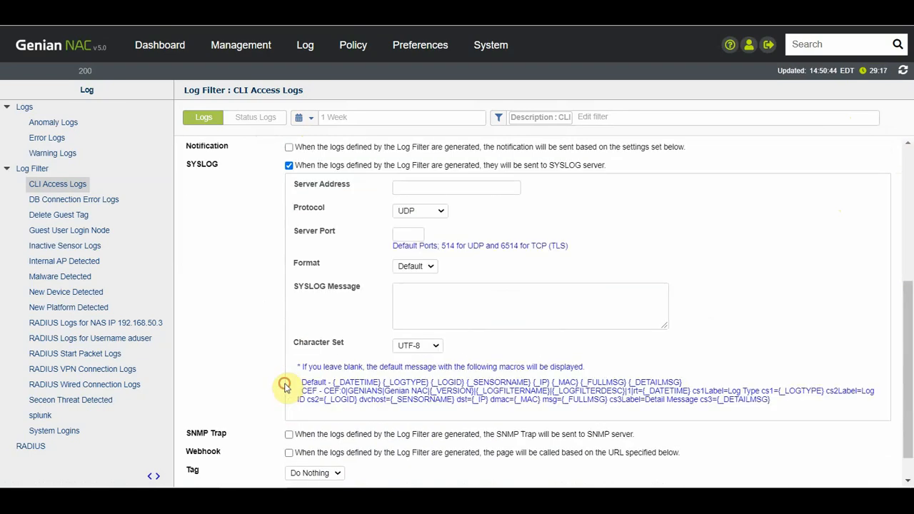
click(288, 165)
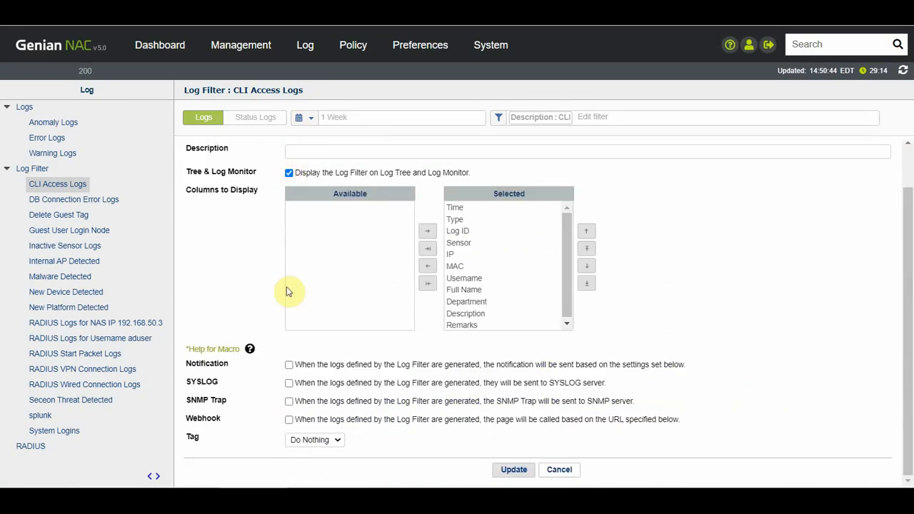
click(288, 401)
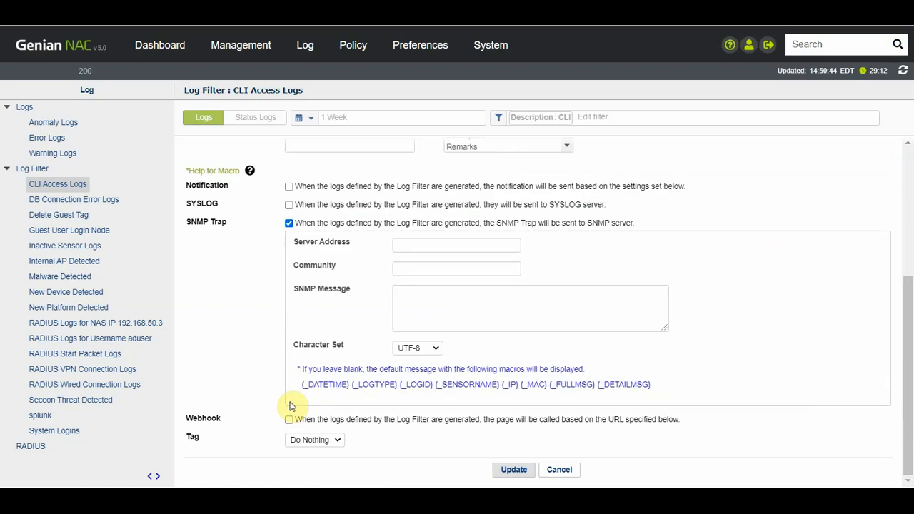
click(288, 223)
click(289, 420)
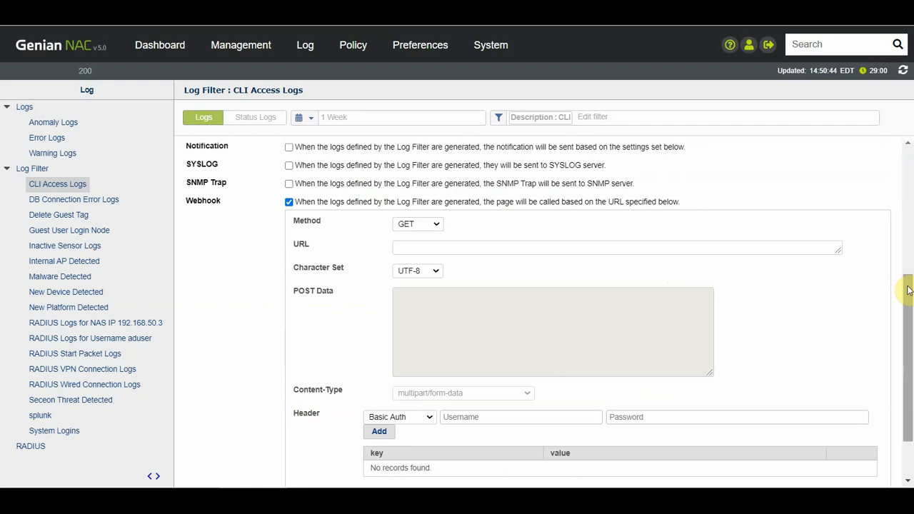
click(150, 58)
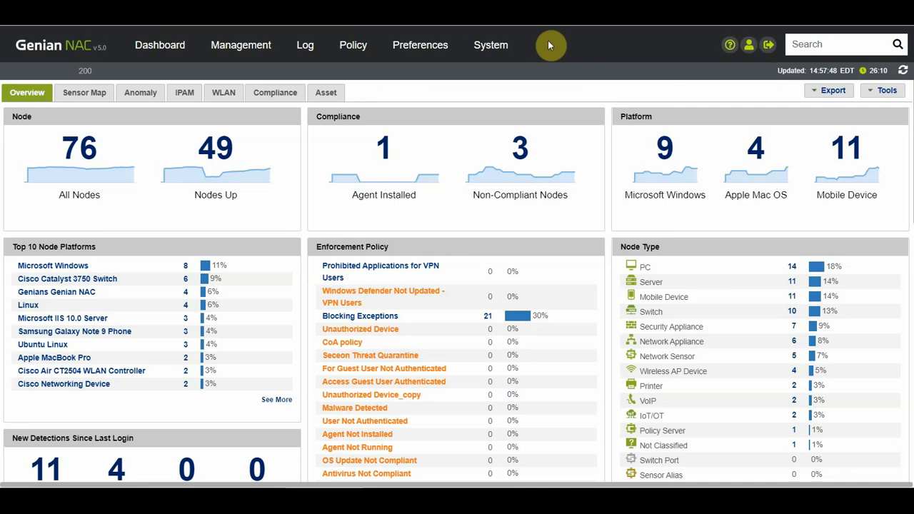
Step: Show the RADIUS accounting log with its one-week chart and 39 Start, Stop and Interim-Update entries
click(306, 49)
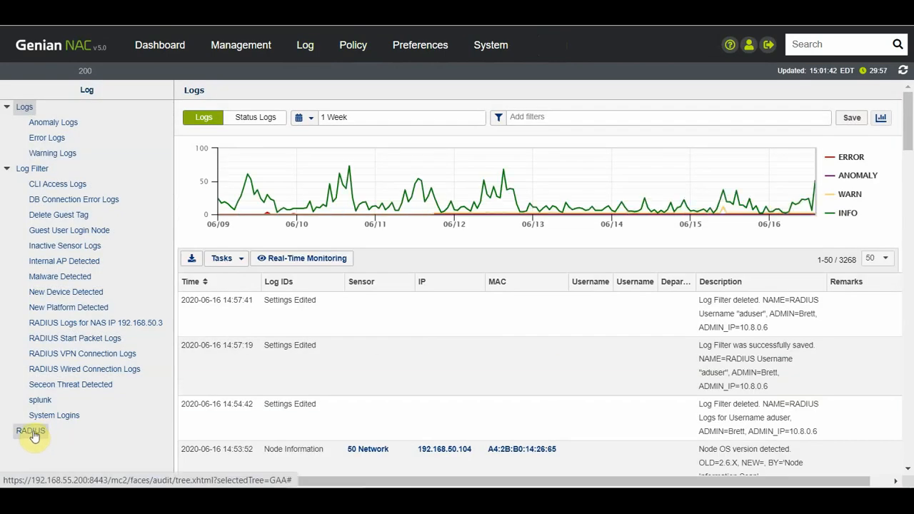
click(31, 432)
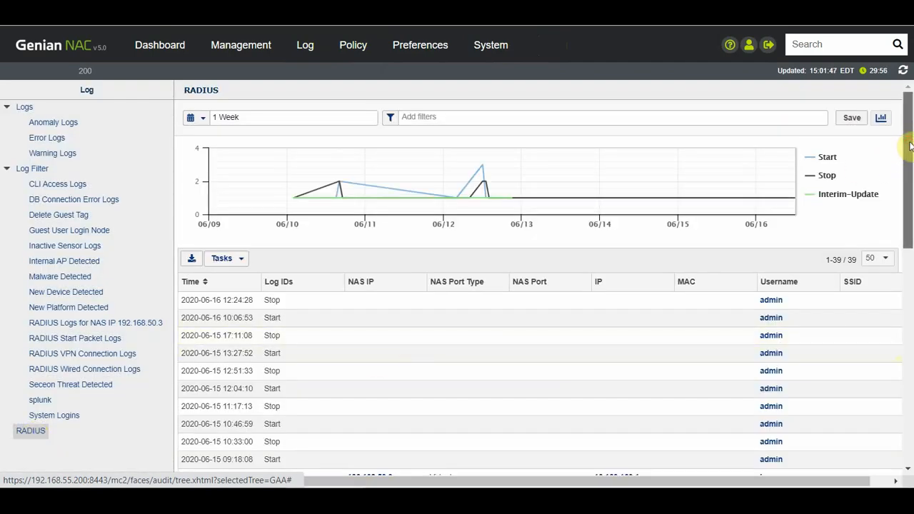
drag(910, 146, 906, 388)
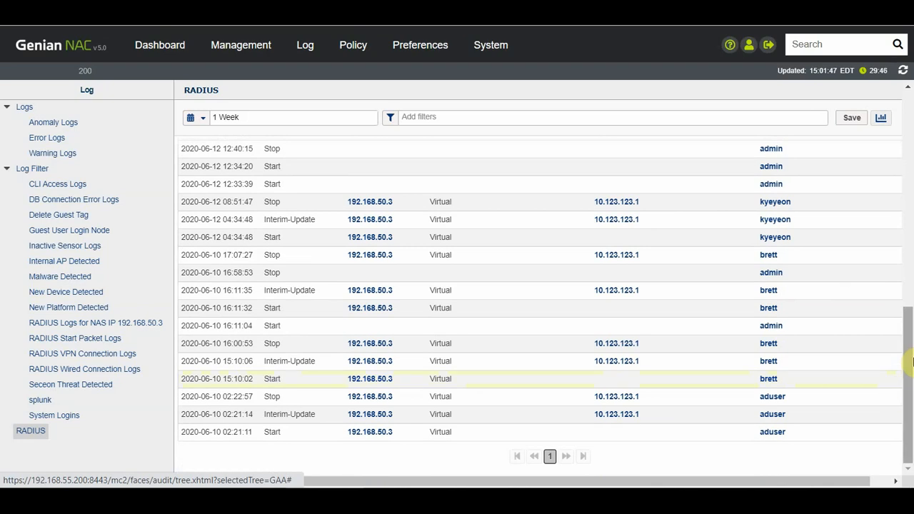
Step: Set the RADIUS log range to 1 Month, showing 188 entries from 05/16 to 06/15
click(205, 123)
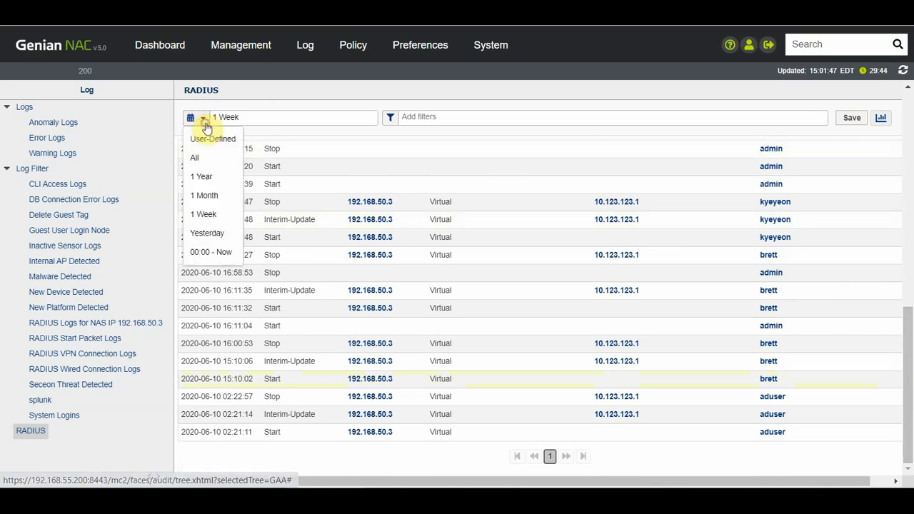
click(206, 195)
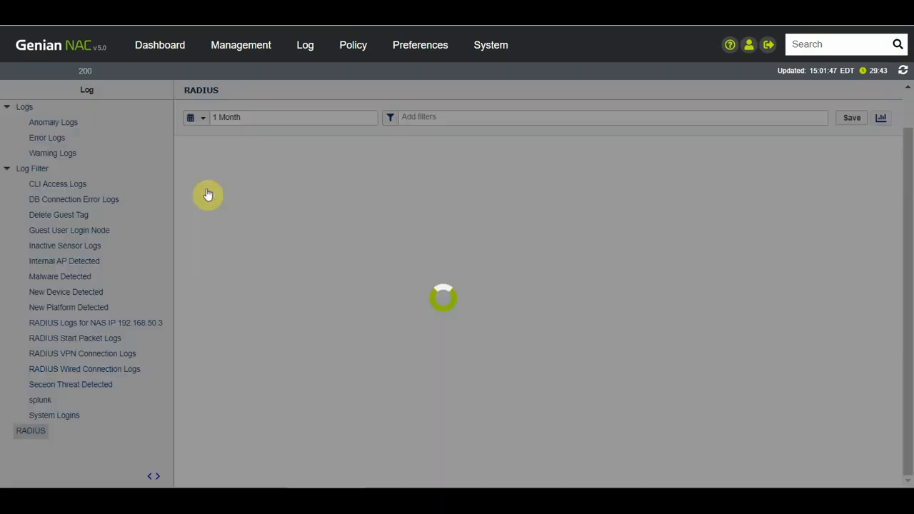
drag(909, 272, 904, 105)
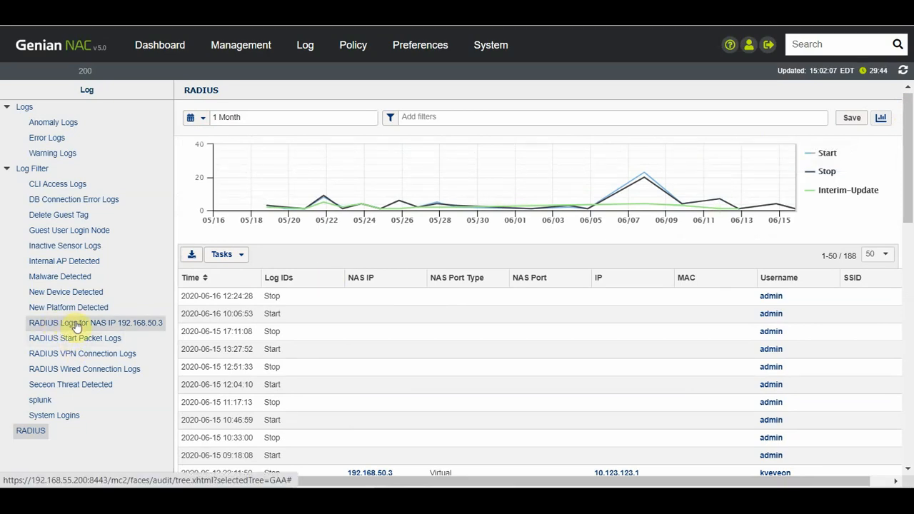
Step: Browse the NAS IP 192.168.50.3 and Start Packet Logs filters, expanding their newest records
click(40, 327)
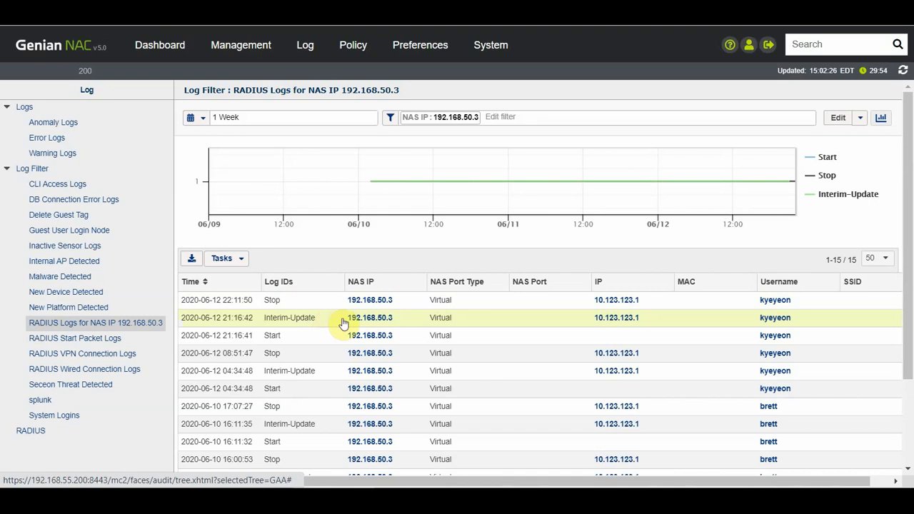
click(334, 301)
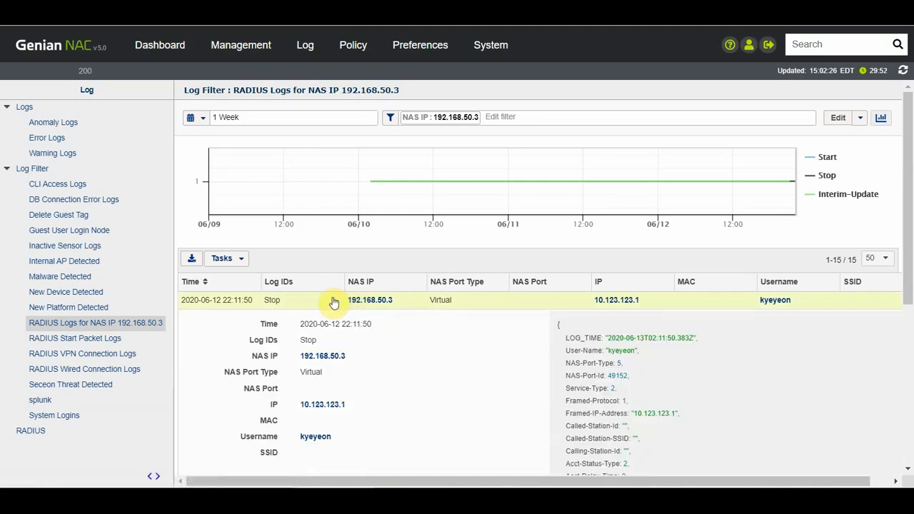
drag(909, 263, 911, 319)
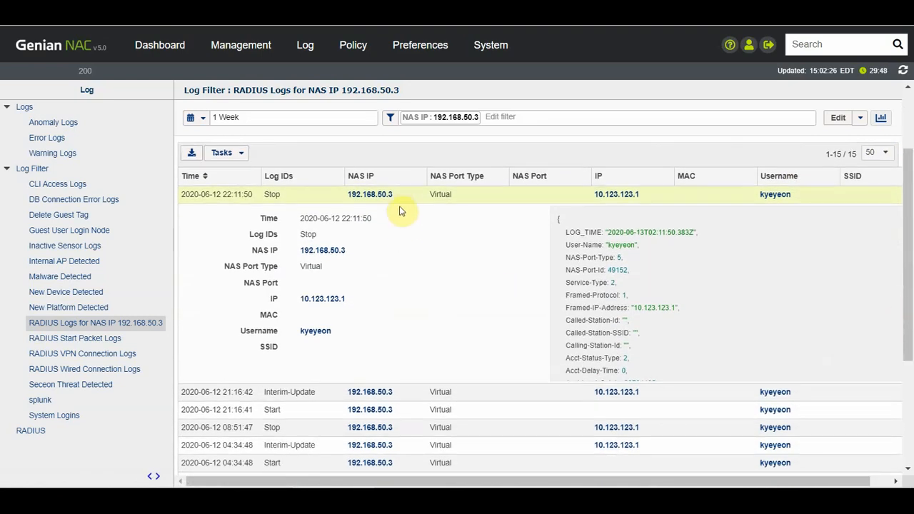
click(41, 341)
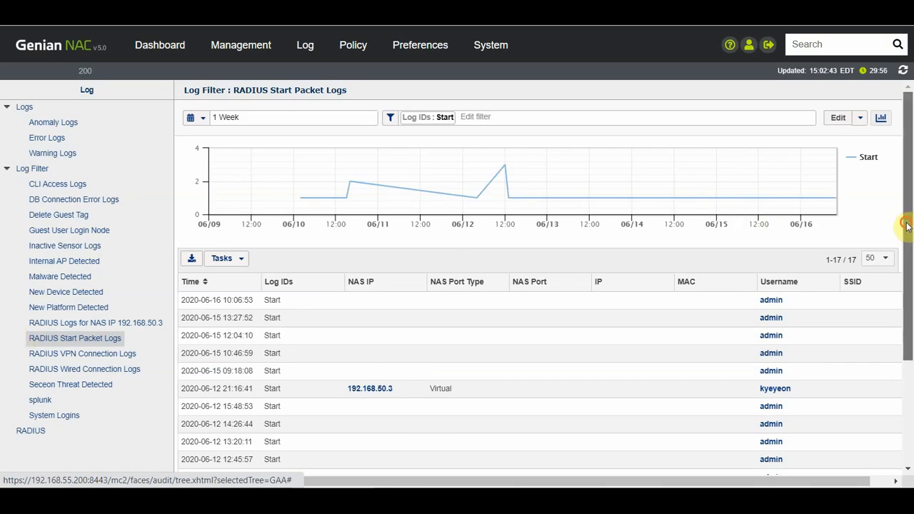
drag(907, 226, 908, 305)
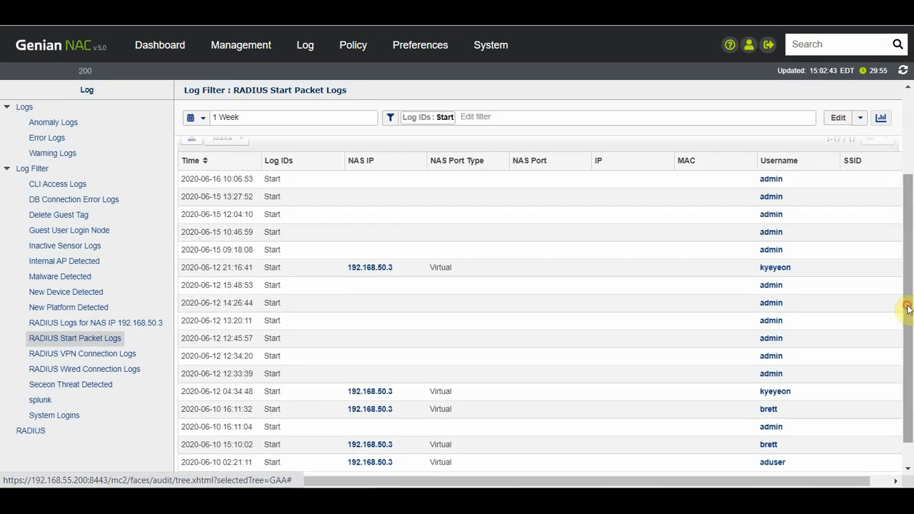
click(355, 185)
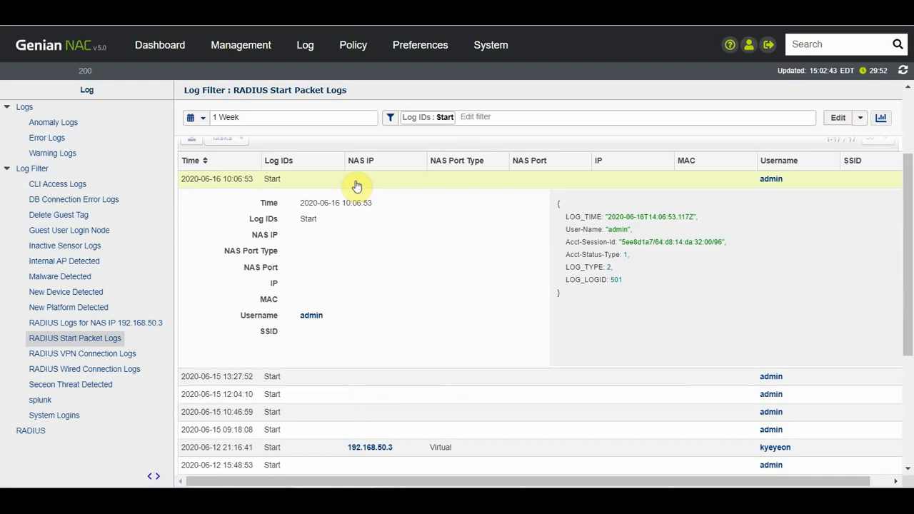
click(356, 185)
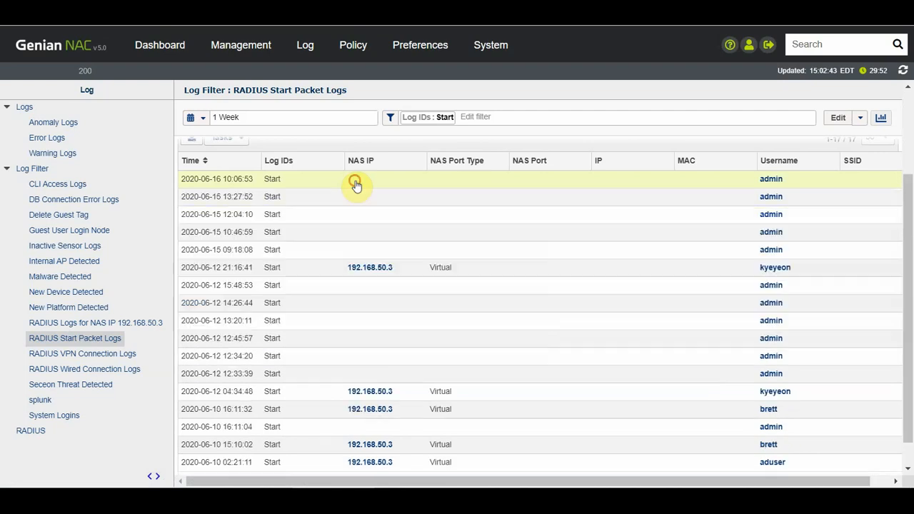
Step: Show the VPN Connection Logs filter with the newest 22:11:50 Stop record expanded
click(46, 359)
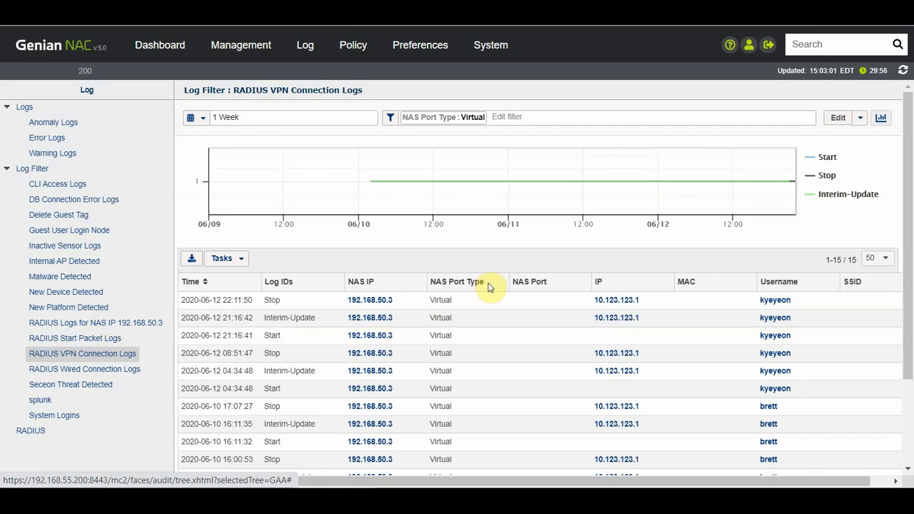
click(472, 306)
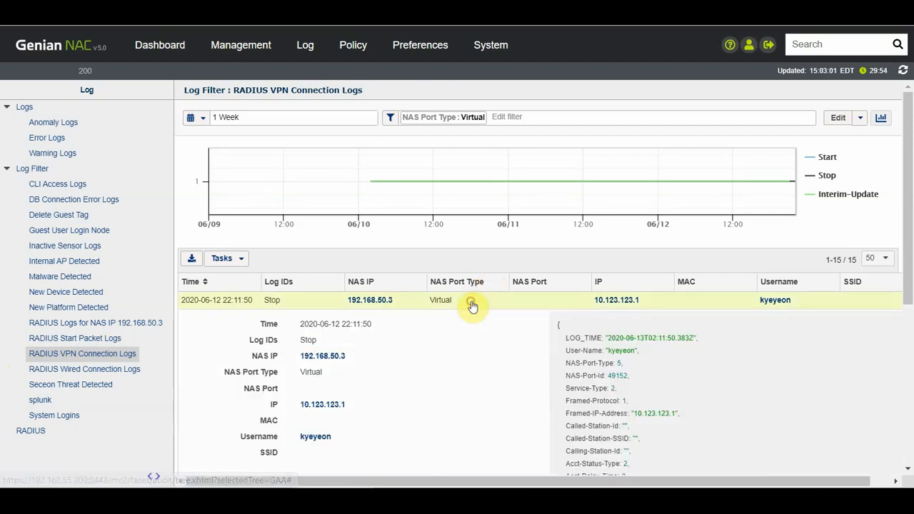
scroll(909, 264, down, 1)
scroll(910, 275, down, 3)
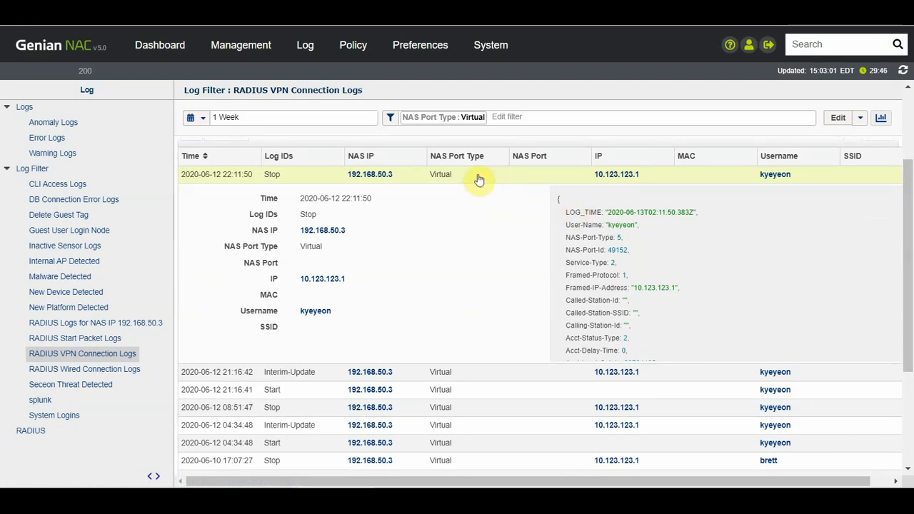
Step: Show one month of RADIUS Wired Connection Logs and expand the 15:48:16 Start record
click(17, 370)
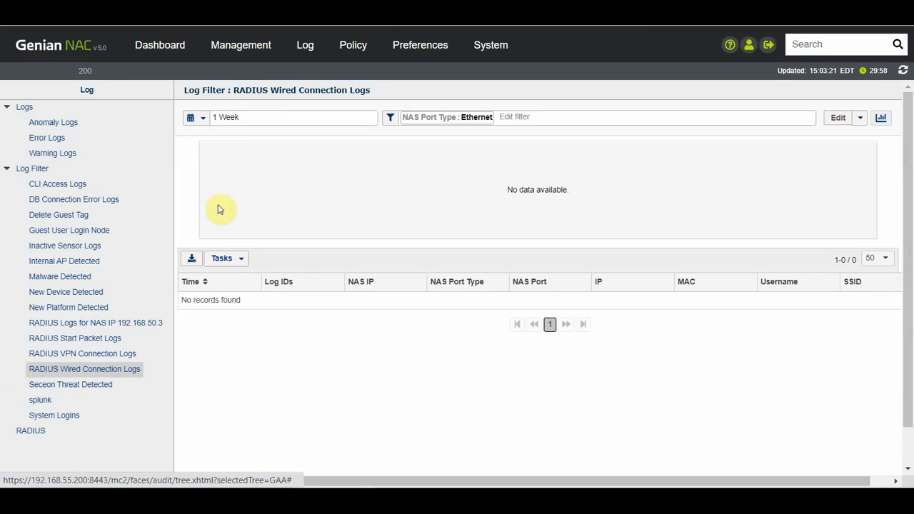
click(203, 118)
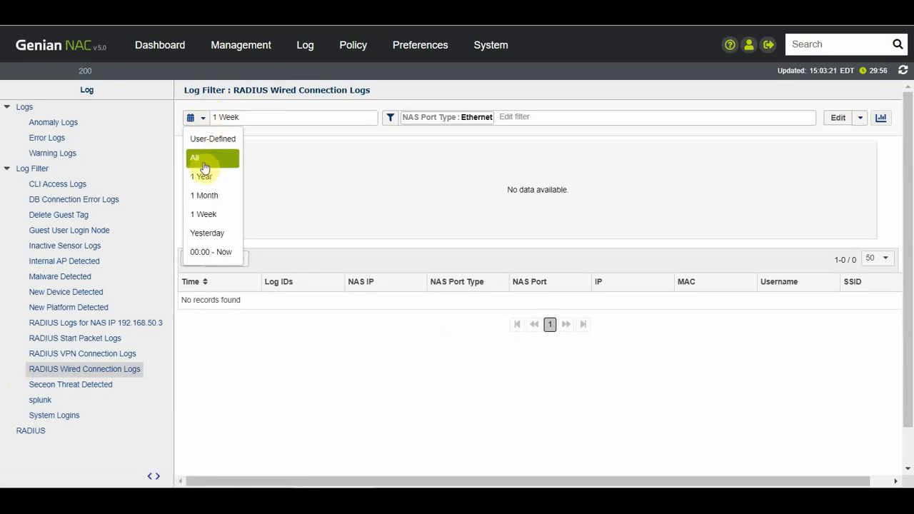
click(206, 194)
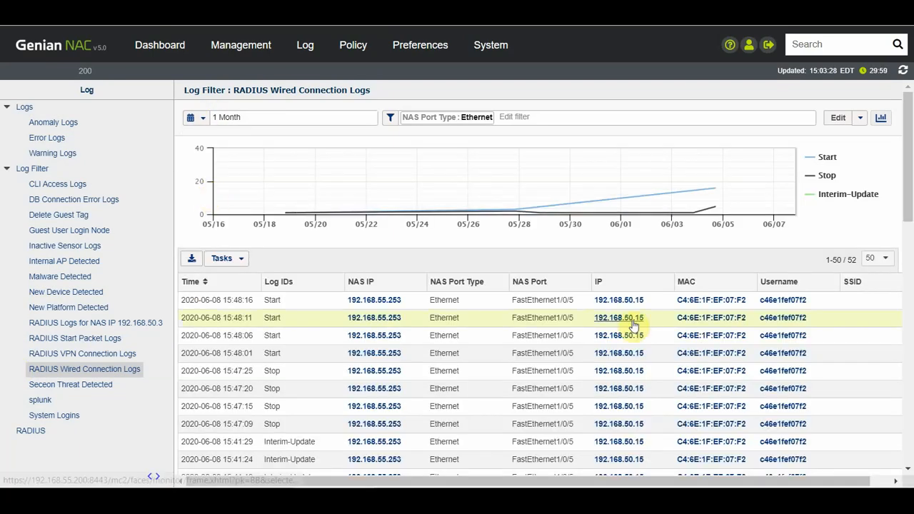
drag(908, 175, 909, 215)
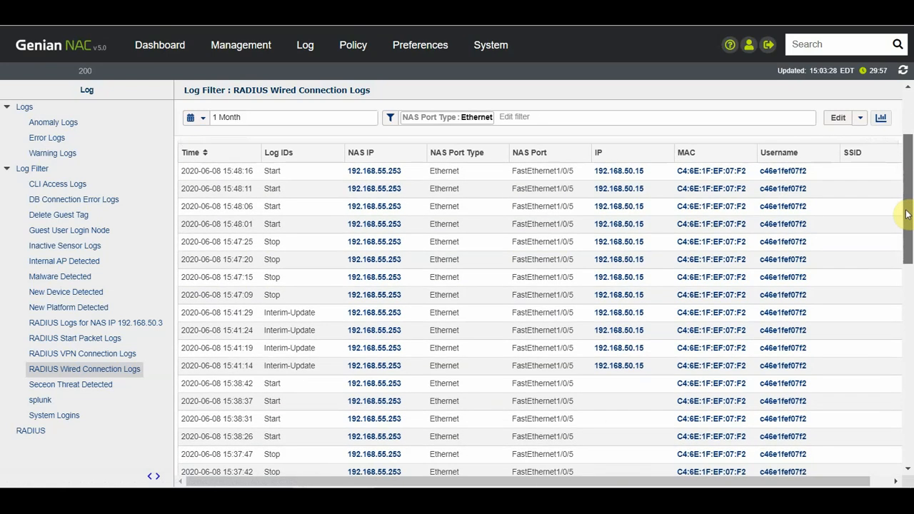
click(331, 173)
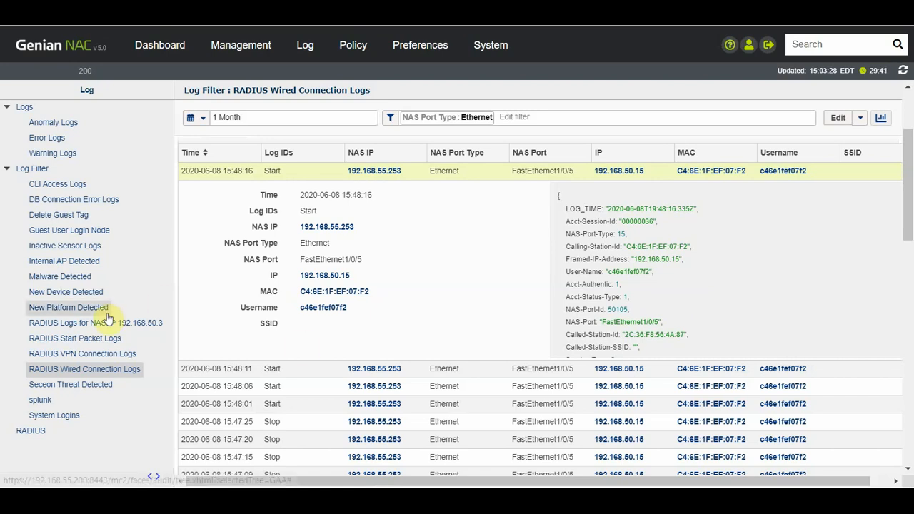
Step: Filter the RADIUS log to username aduser and expand its 02:22:57 Stop entry
click(31, 431)
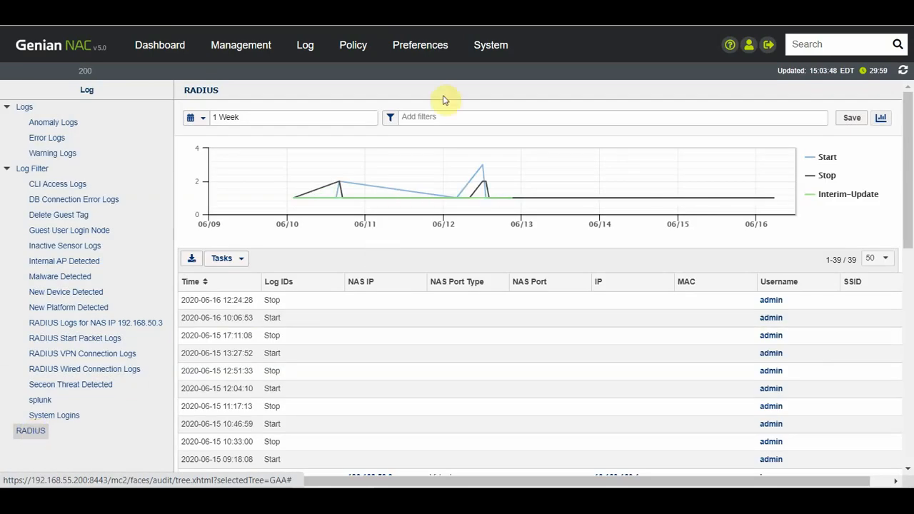
click(462, 121)
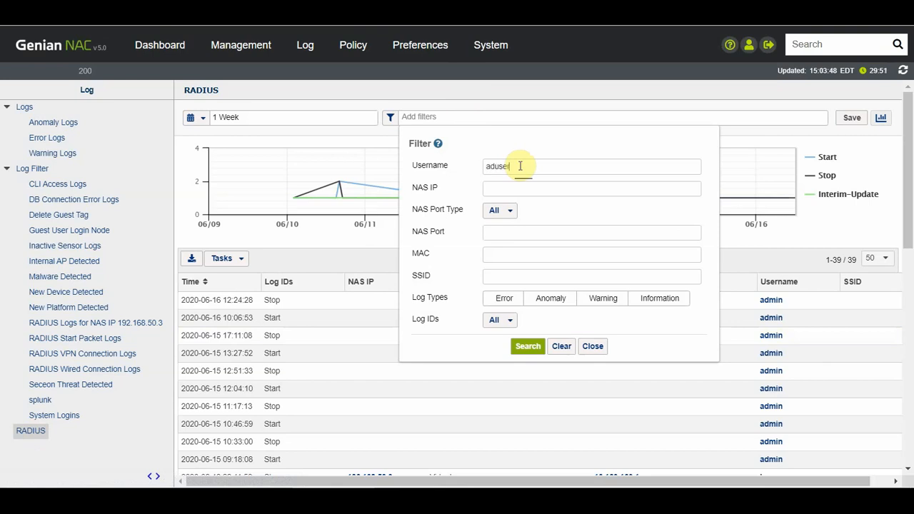
click(525, 349)
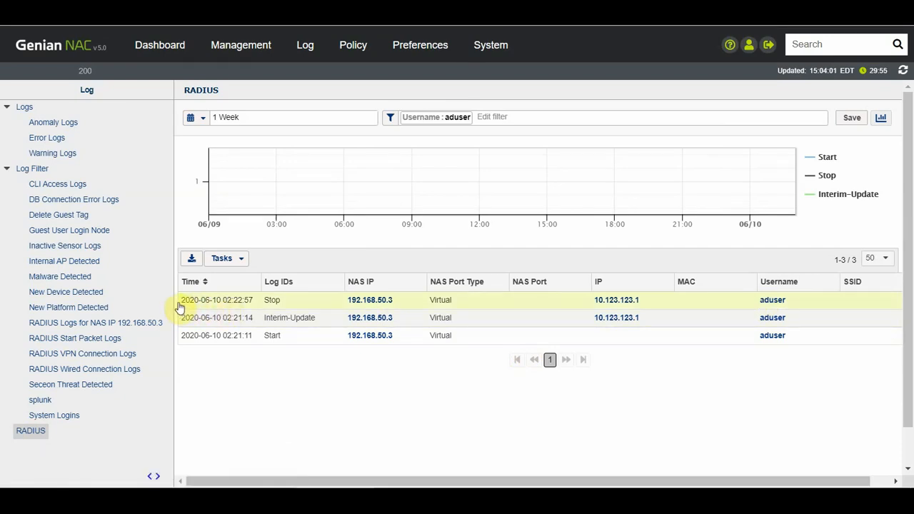
click(204, 301)
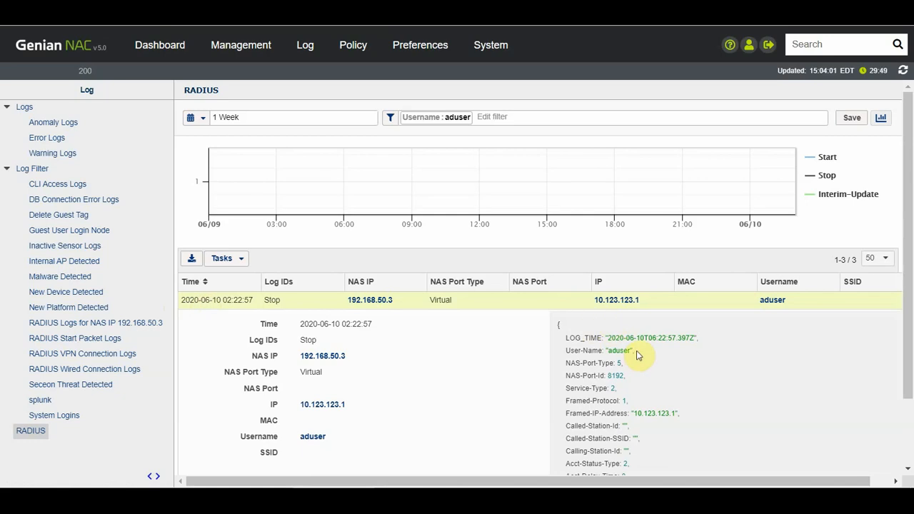
Step: Open the log filter save form for the aduser view and uncheck Tree & Log Monitor
click(852, 117)
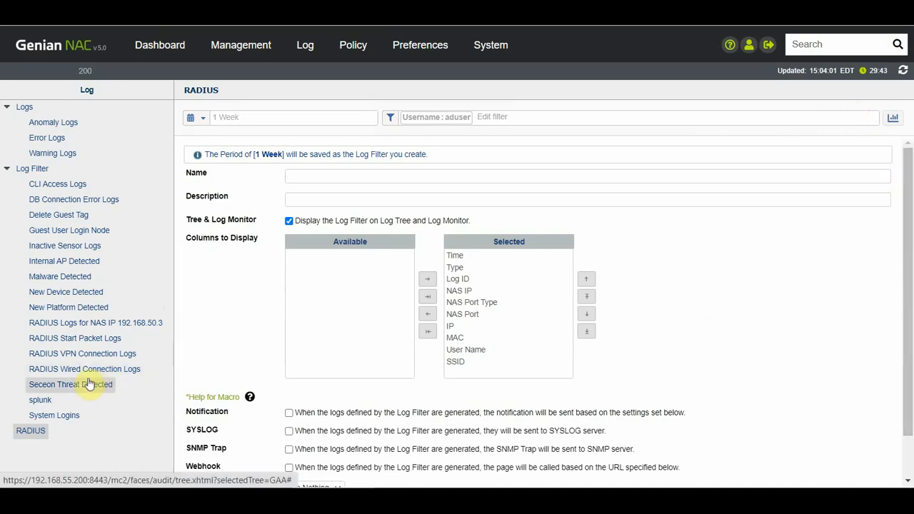
scroll(909, 278, down, 1)
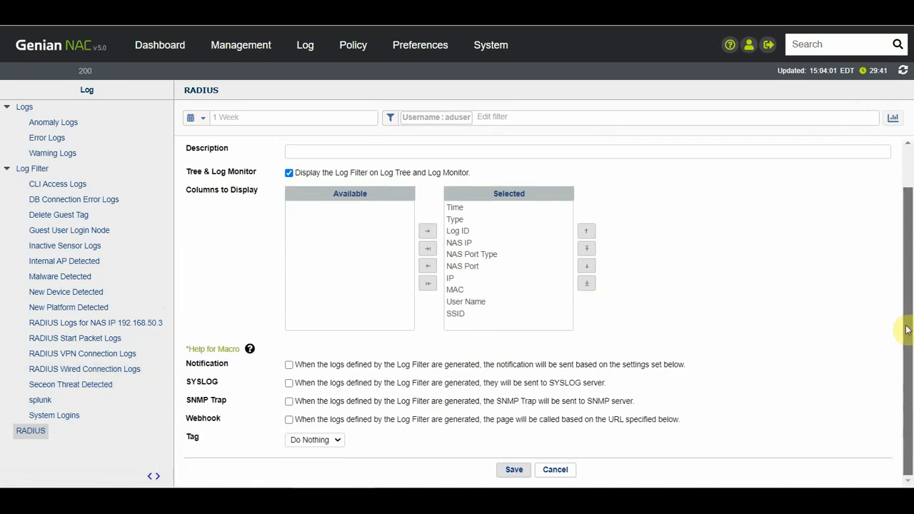
click(288, 173)
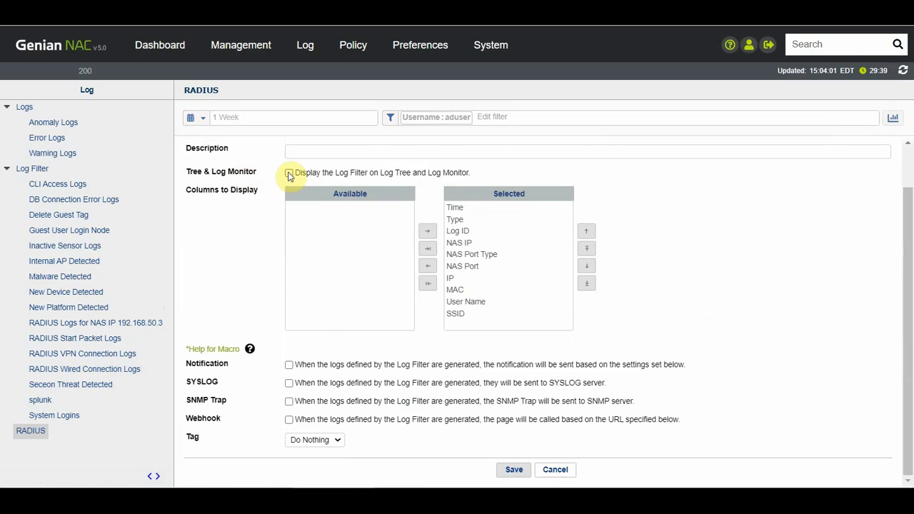
Step: Turn Notification with SMS and Email on, then switch them all back off
drag(907, 212, 909, 286)
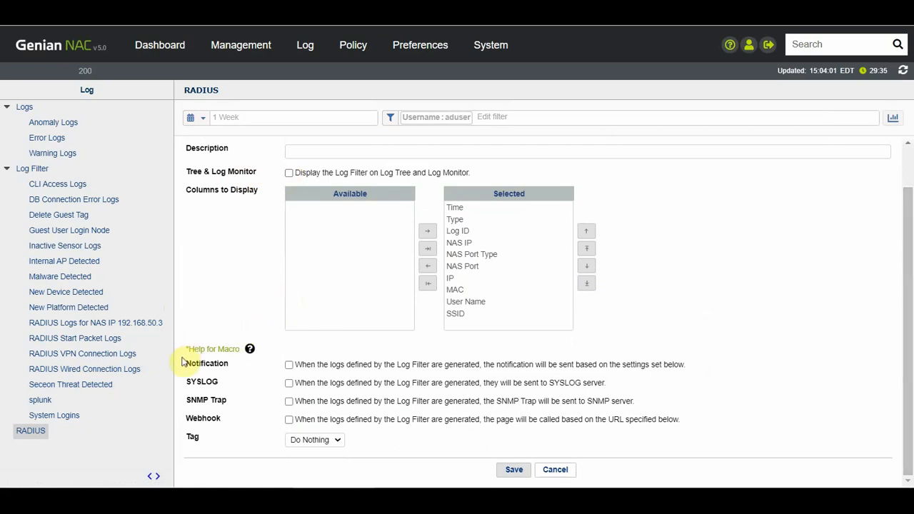
click(289, 365)
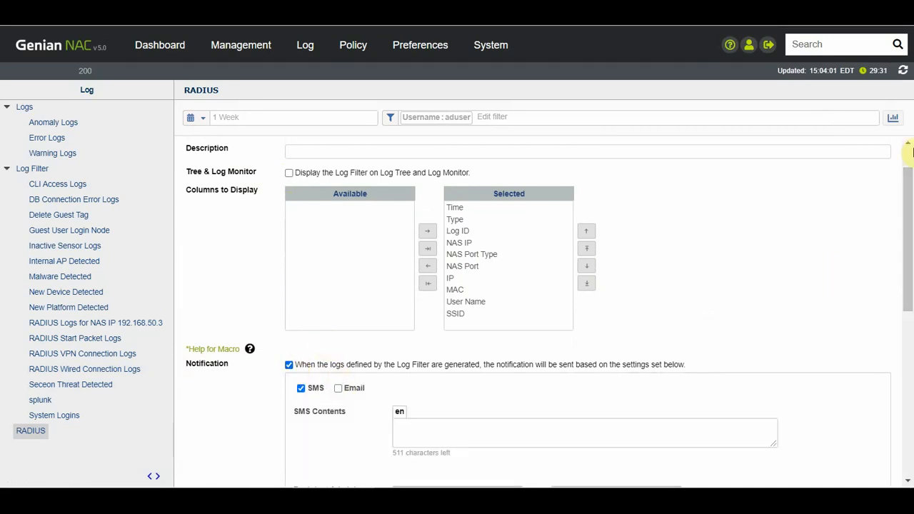
drag(908, 193, 910, 268)
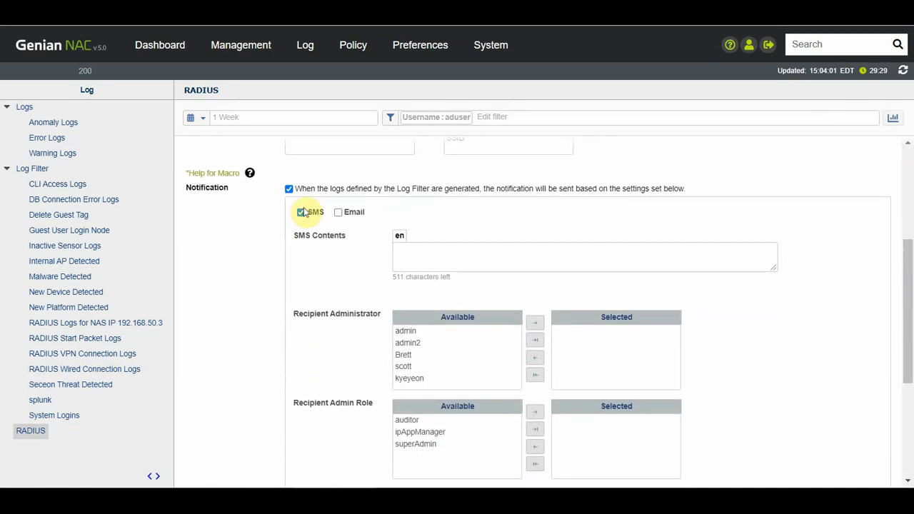
click(338, 213)
click(338, 212)
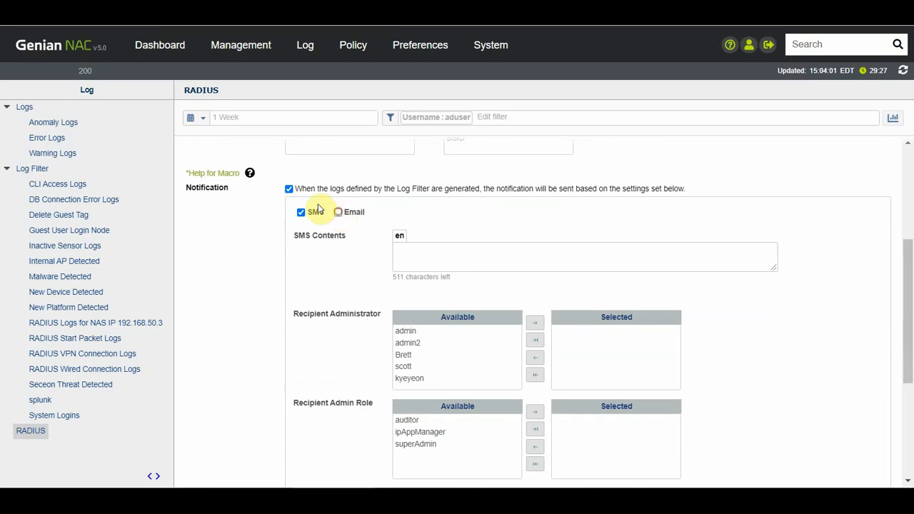
click(301, 212)
click(288, 189)
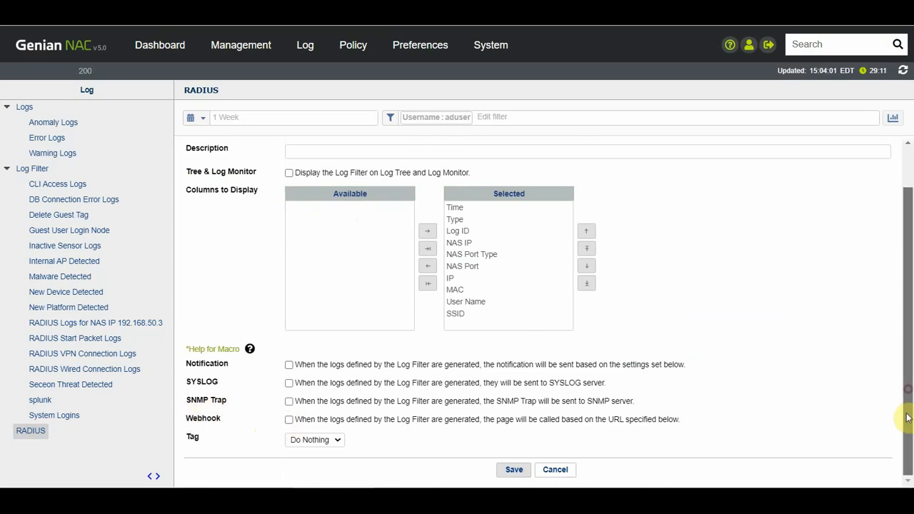
Step: Set the Tag action to Assign, pick VPN-Connected-Device instead of TRUSTED, then cancel the tag dialog
click(300, 442)
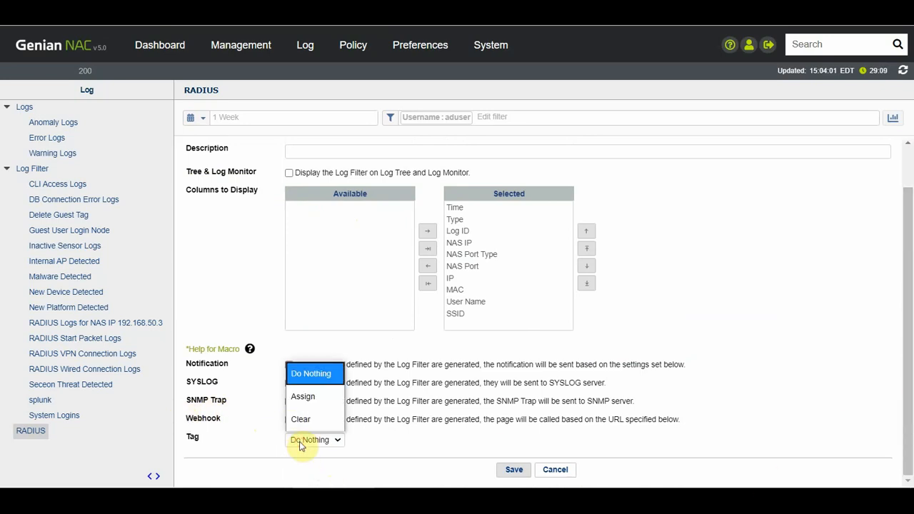
click(302, 397)
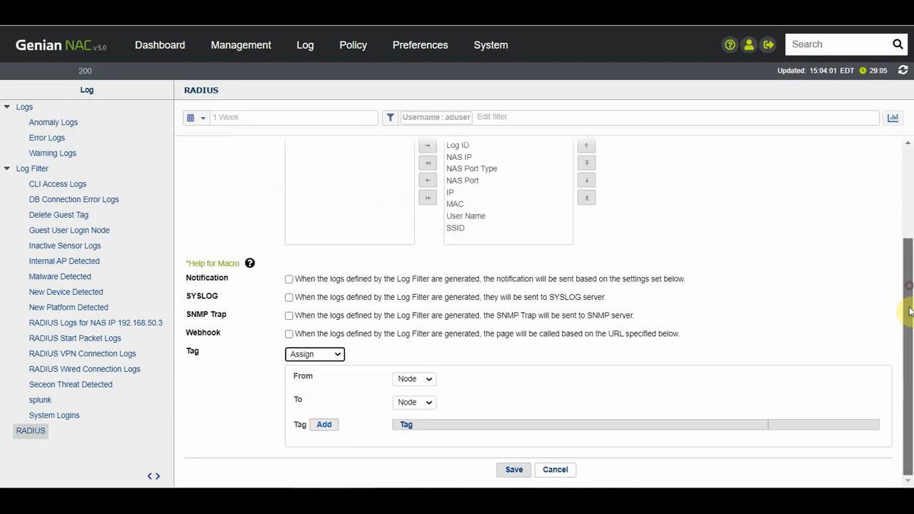
click(321, 425)
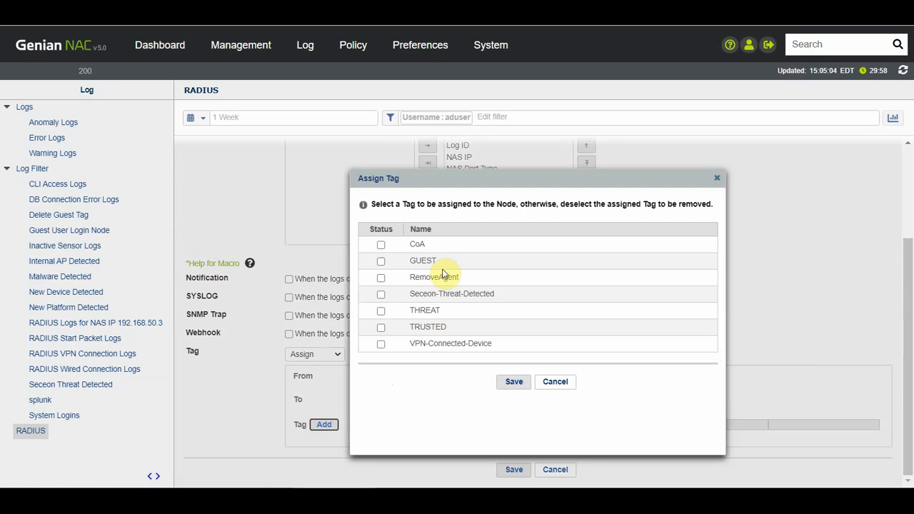
click(381, 328)
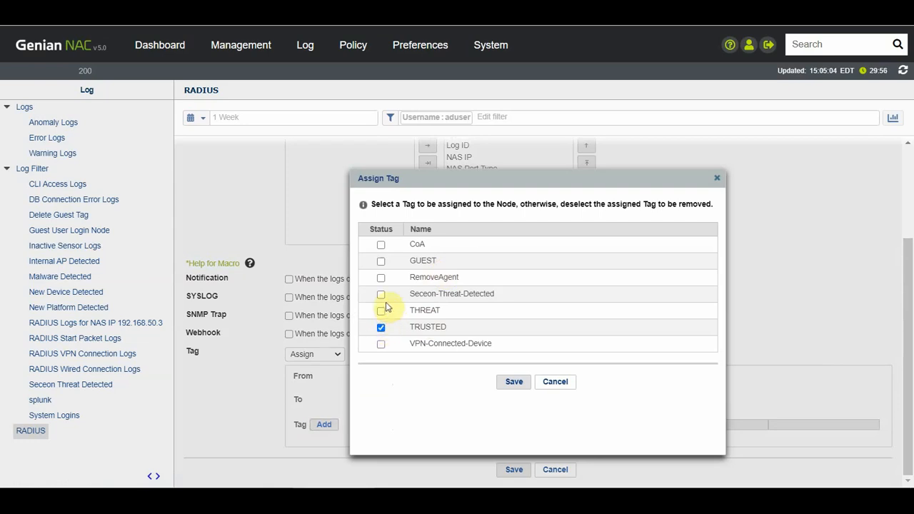
click(381, 344)
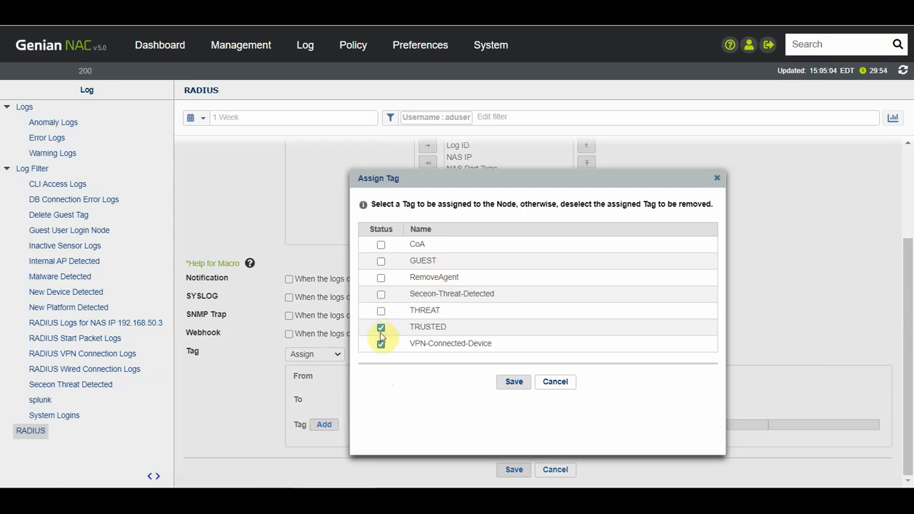
click(381, 328)
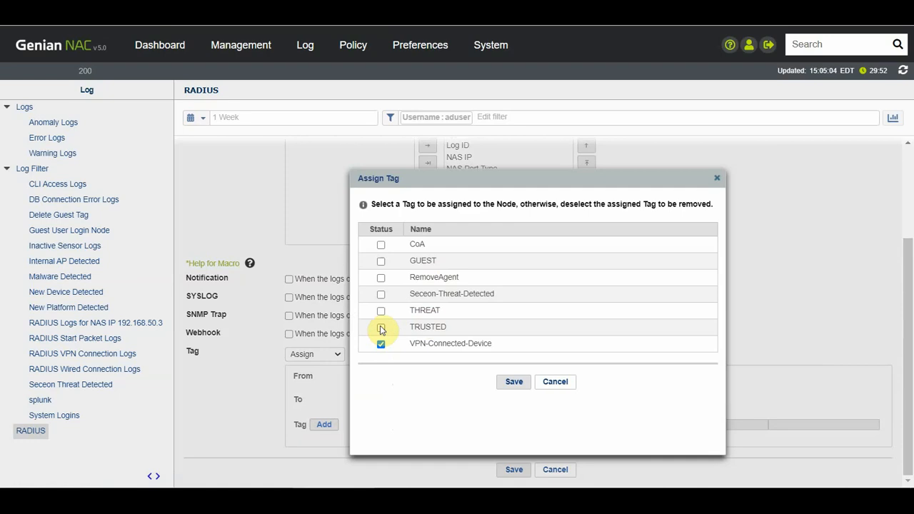
click(507, 384)
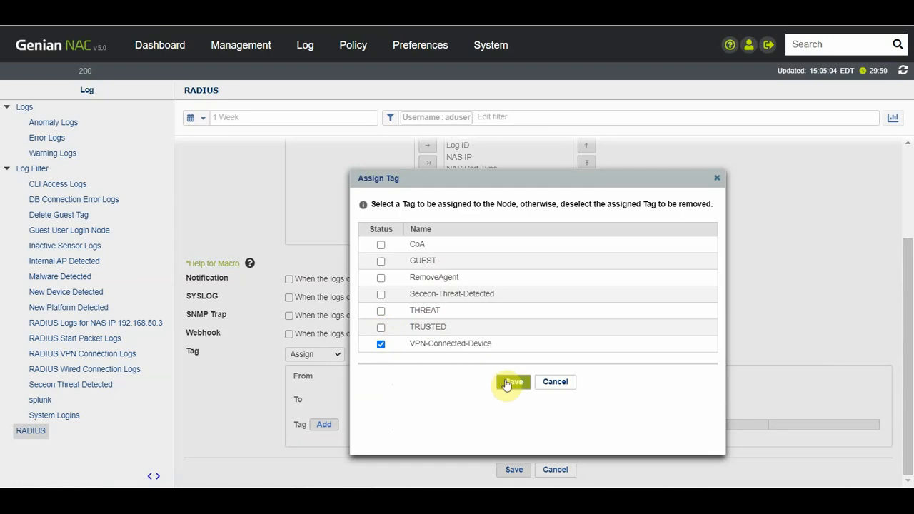
click(560, 384)
Step: Scroll the form back up and open the saved RADIUS Logs for NAS IP 192.168.50.3 filter
drag(905, 288, 892, 117)
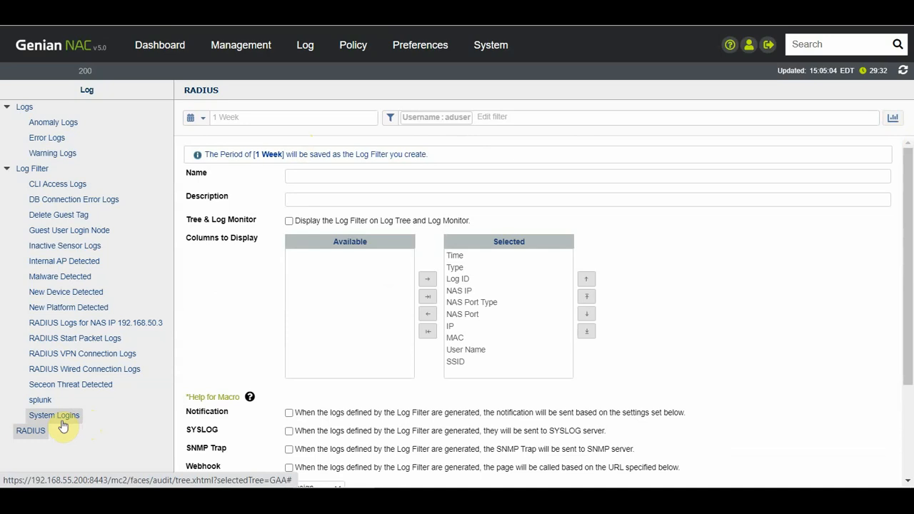
click(29, 325)
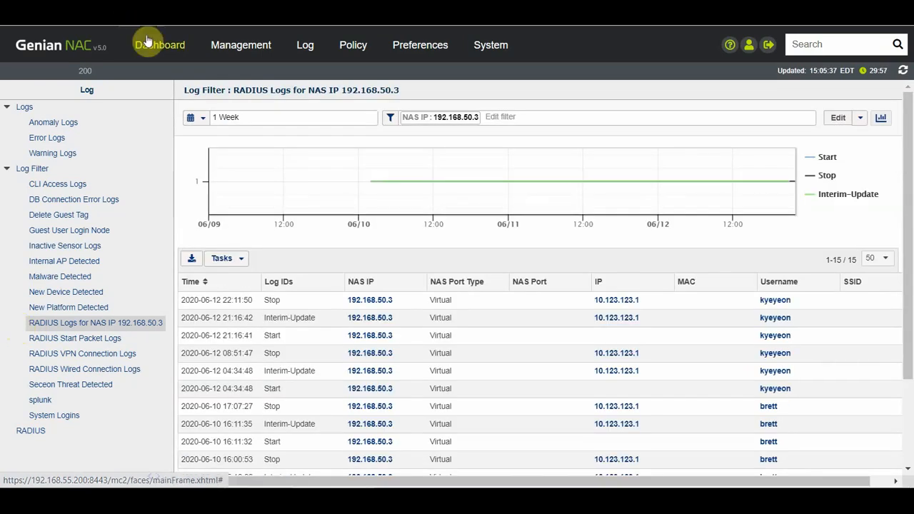
Step: Return to the Dashboard overview showing 76 nodes, 50 up and 3 non-compliant
click(151, 41)
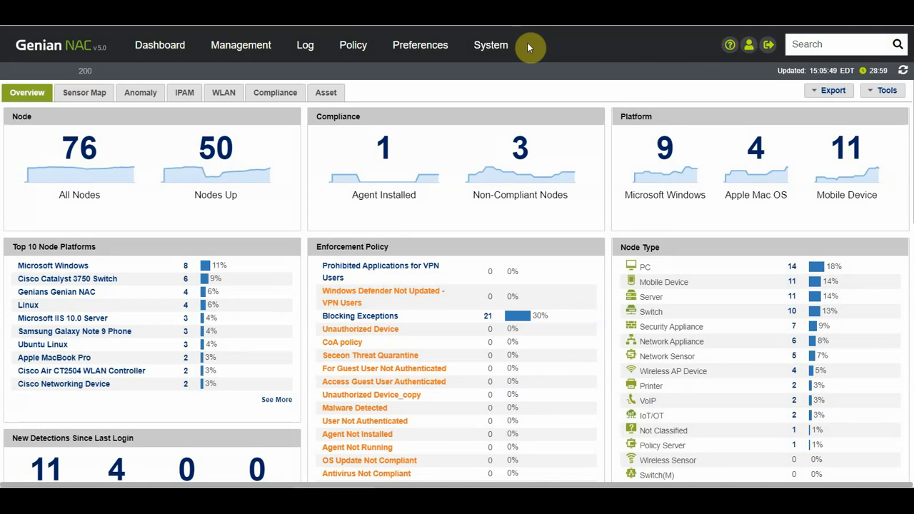
mouse_move(242, 47)
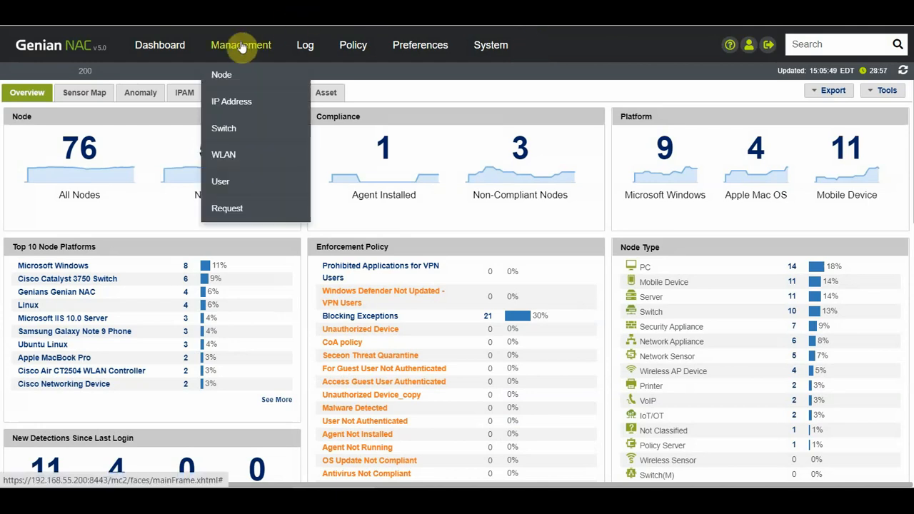
Step: Open Management > Node, tick the 192.168.50.1 row and bring up Tasks > Node and Device
click(211, 72)
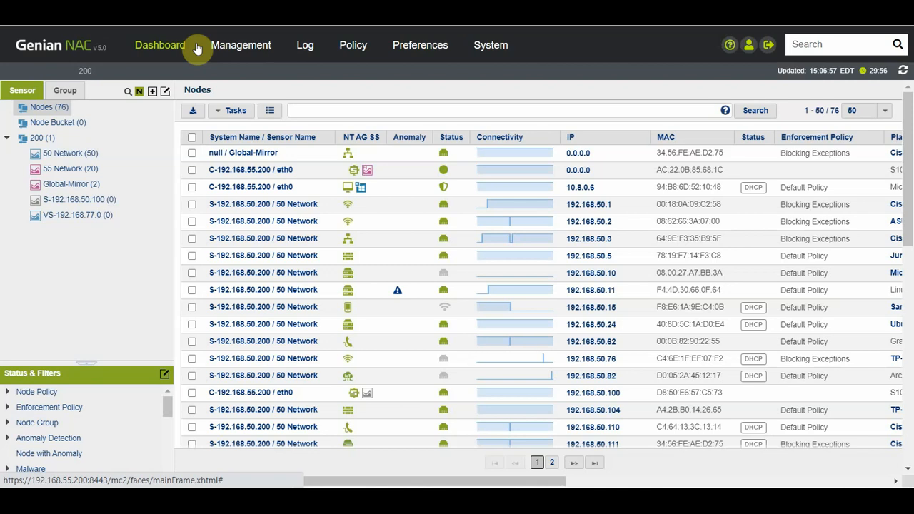
click(191, 205)
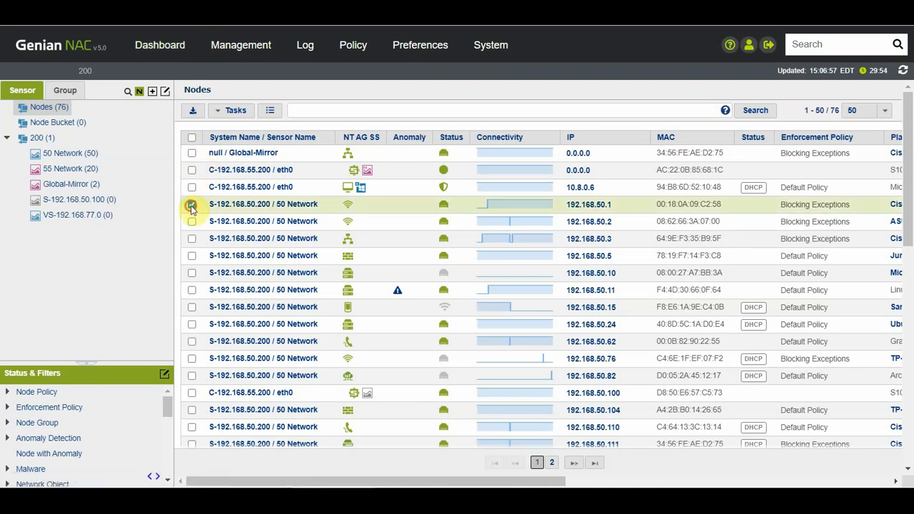
click(239, 112)
mouse_move(250, 142)
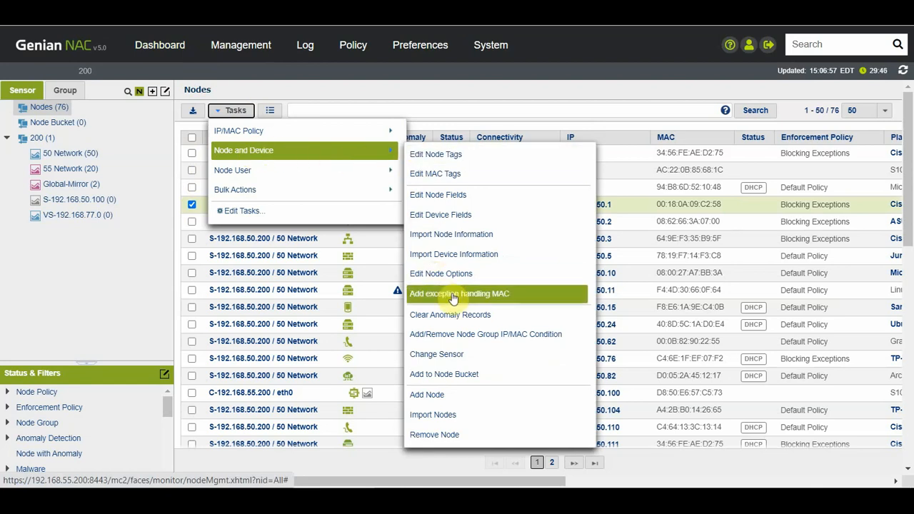
Step: Register 192.168.50.1's MAC as an exception MAC for sensor VS-192.168.77.0 and close the confirmation
click(525, 295)
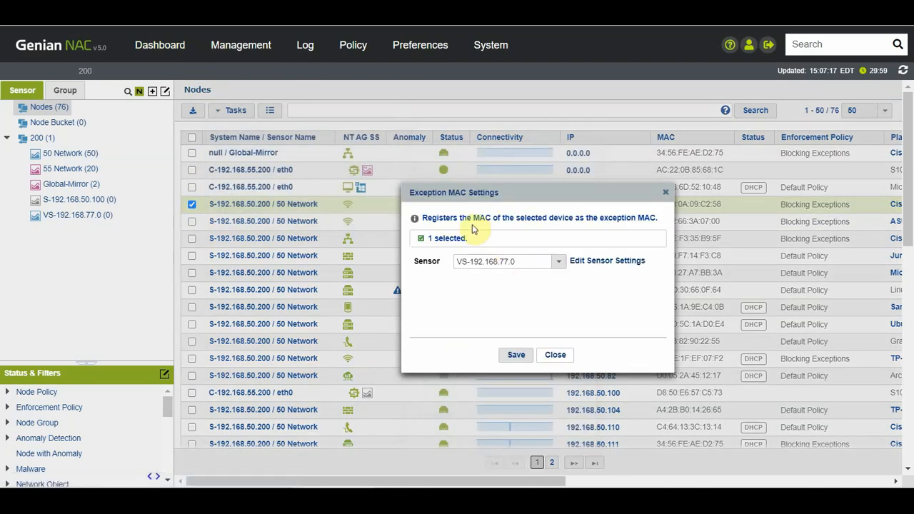
click(516, 355)
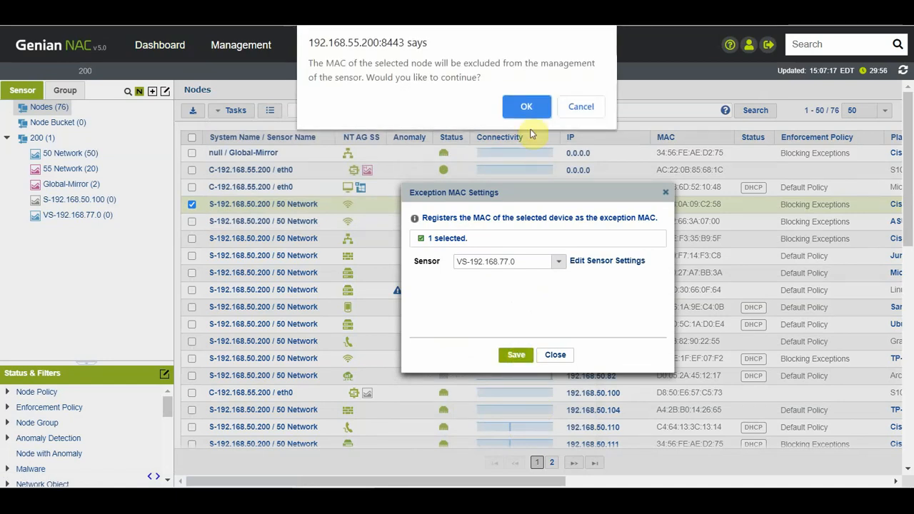
click(526, 107)
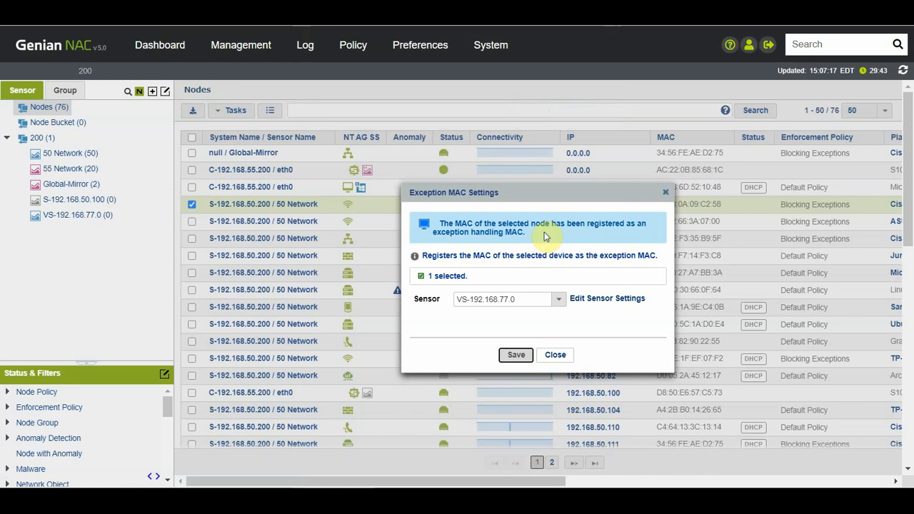
click(665, 193)
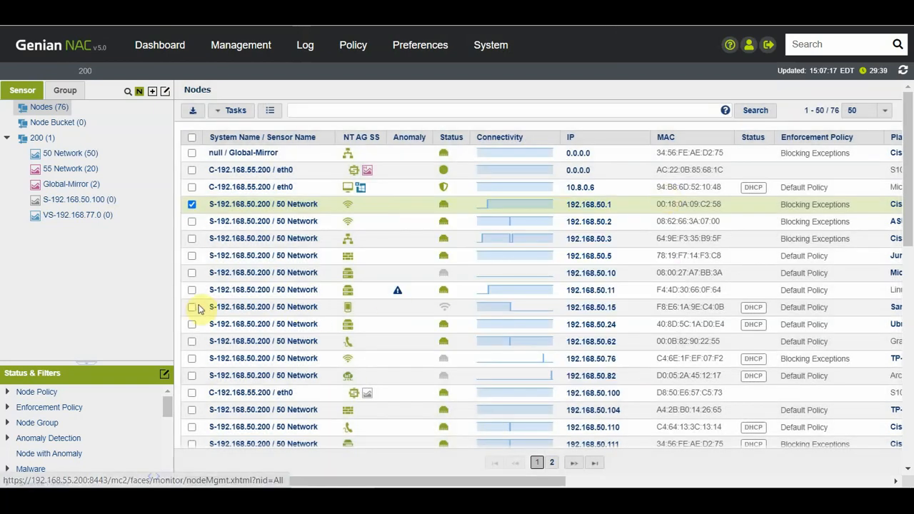
Step: Shift-select nodes 192.168.50.1 to 192.168.50.82, toggle select-all, and sort the list by Platform
shift+click(191, 376)
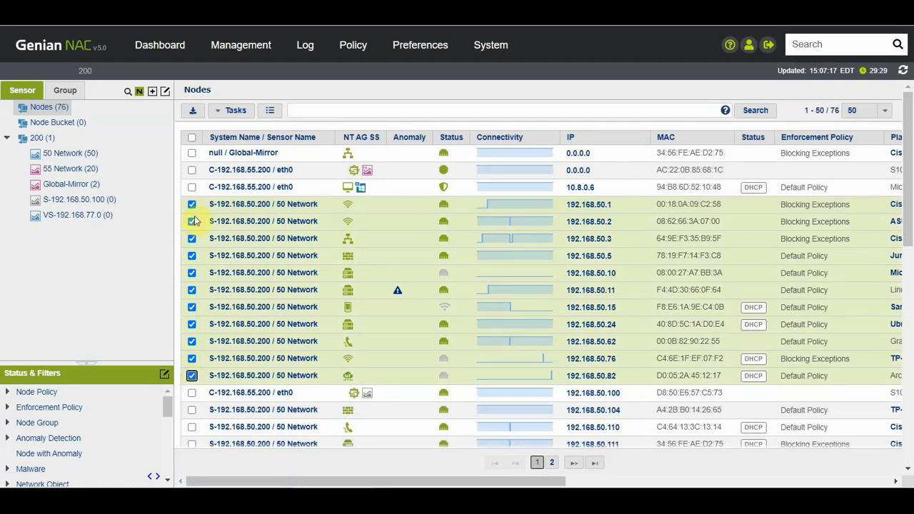
click(191, 138)
click(191, 138)
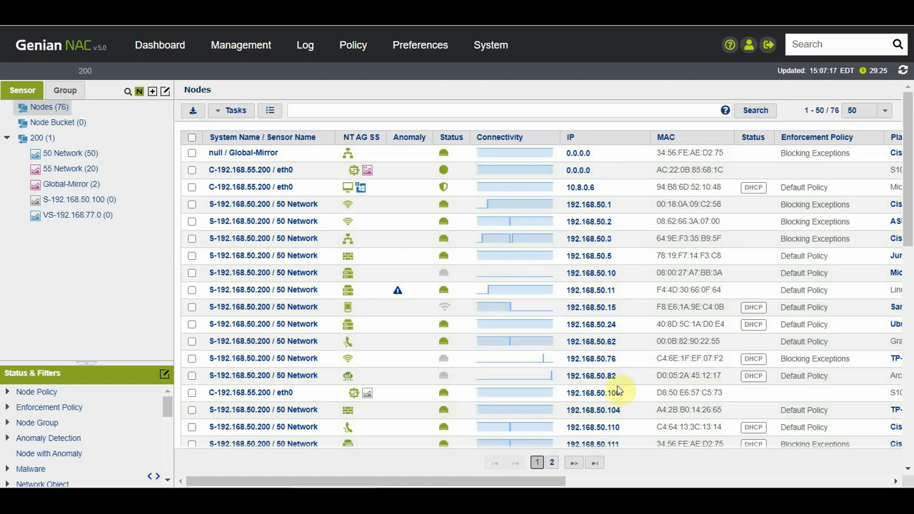
drag(537, 482, 659, 482)
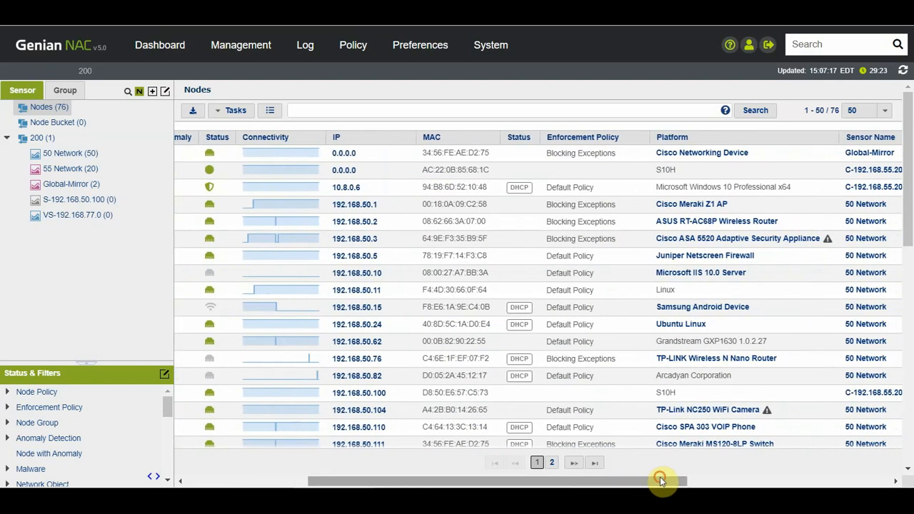
click(669, 139)
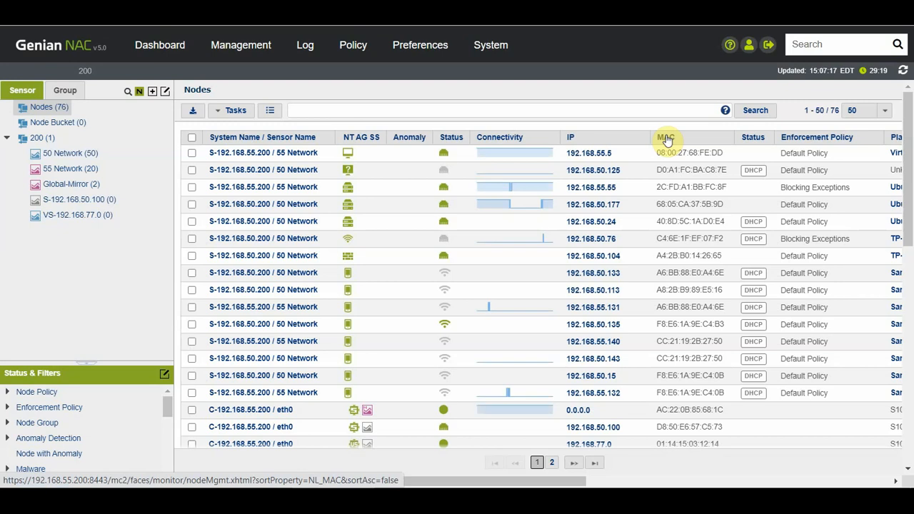
Step: Select nodes 192.168.55.55, 192.168.50.177 and 192.168.50.24 and open Tasks > Node and Device
drag(491, 480, 597, 489)
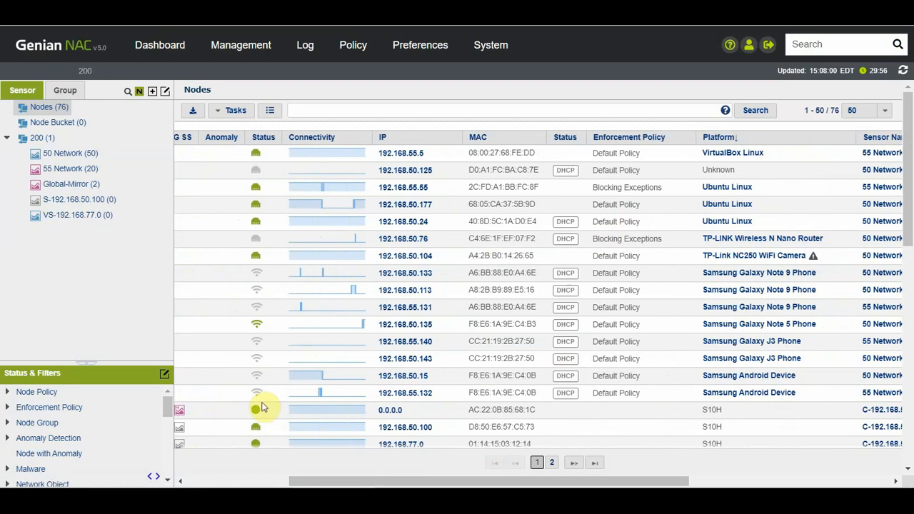
drag(326, 484, 198, 464)
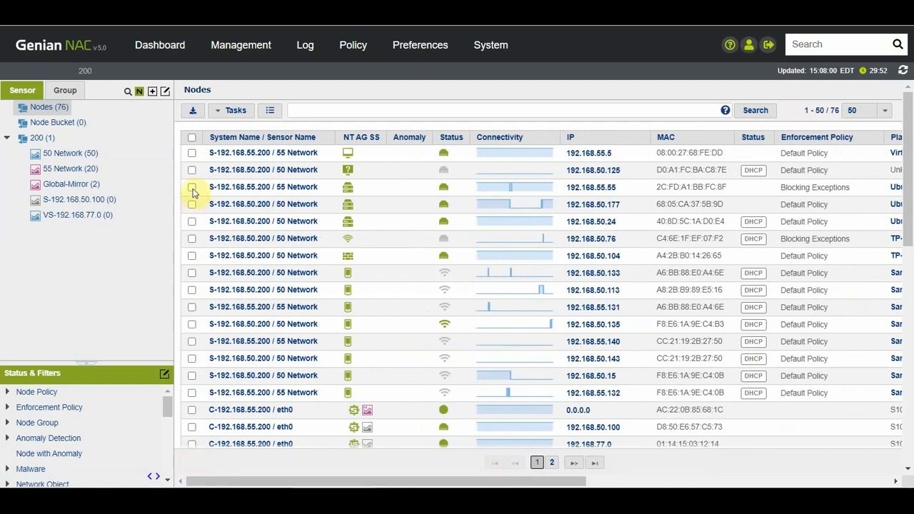
click(192, 187)
shift+click(192, 222)
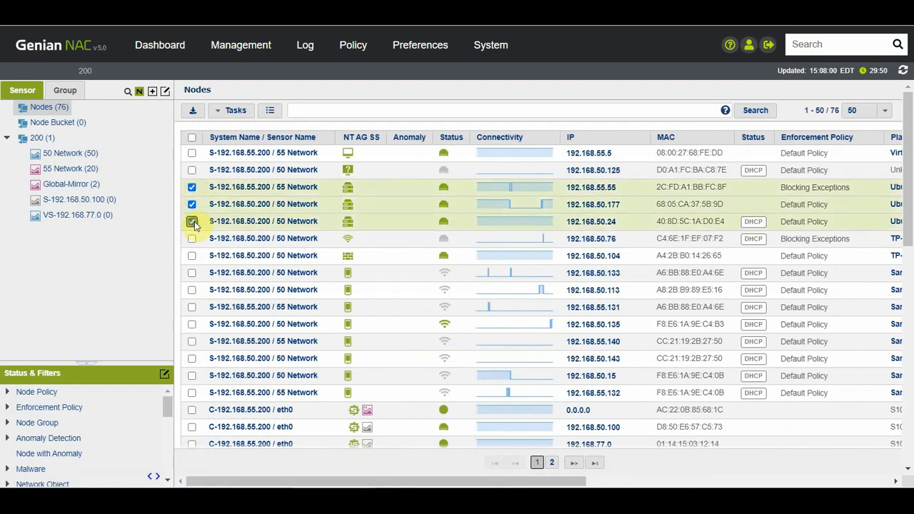
click(230, 113)
mouse_move(261, 151)
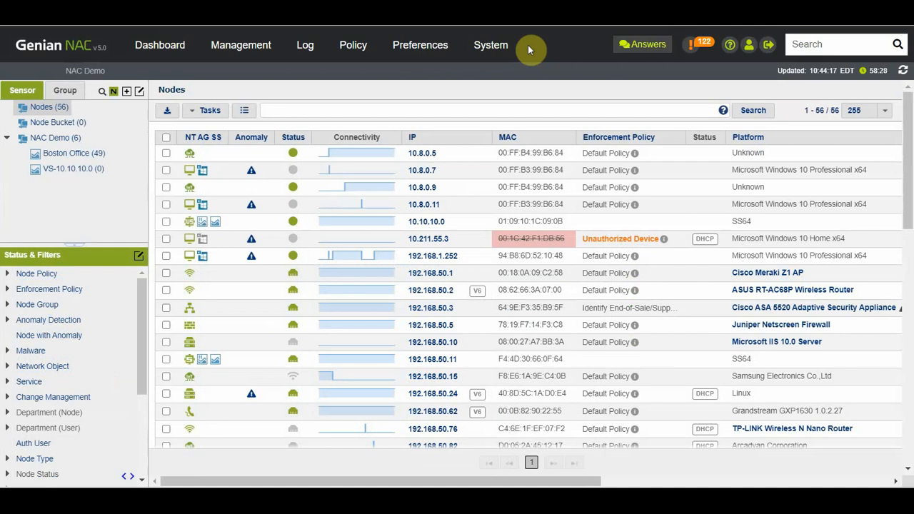
mouse_move(261, 57)
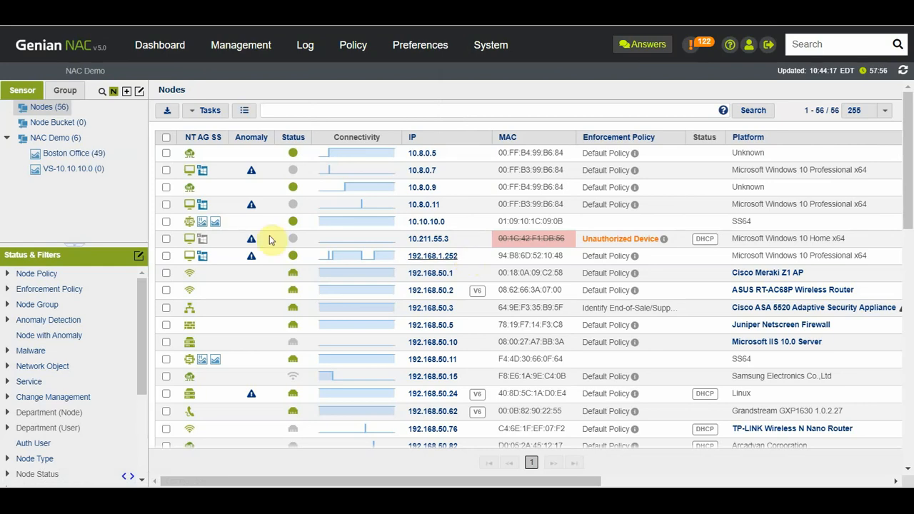
mouse_move(205, 263)
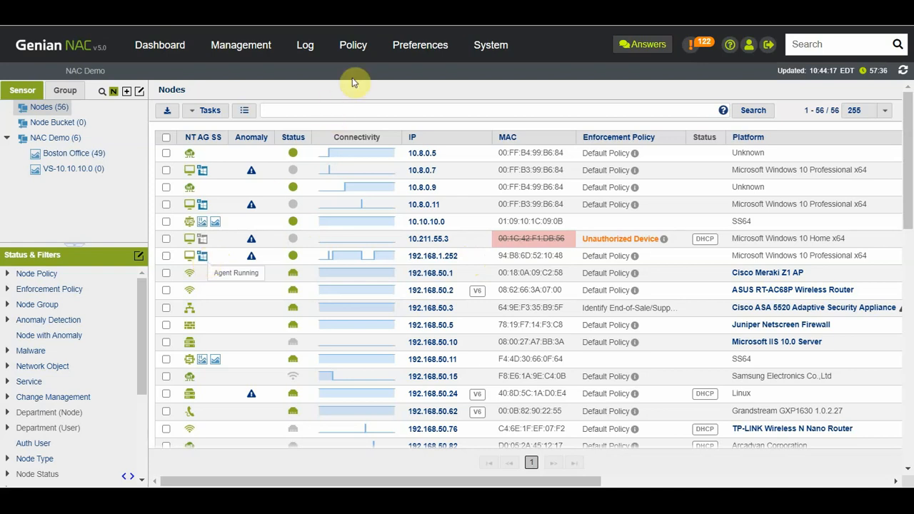
mouse_move(373, 46)
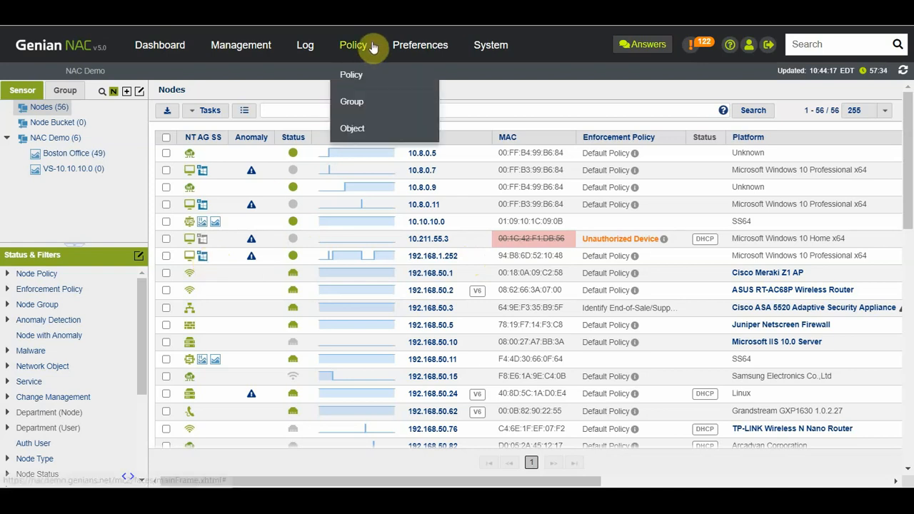
Step: Go to Policy > Policy and open the Windows Agent Sensor Plugin node policy
click(351, 75)
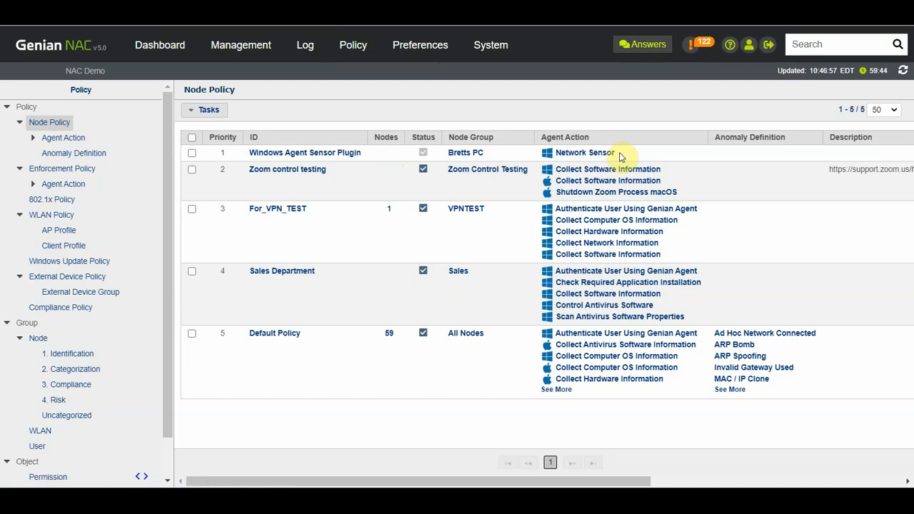
click(333, 155)
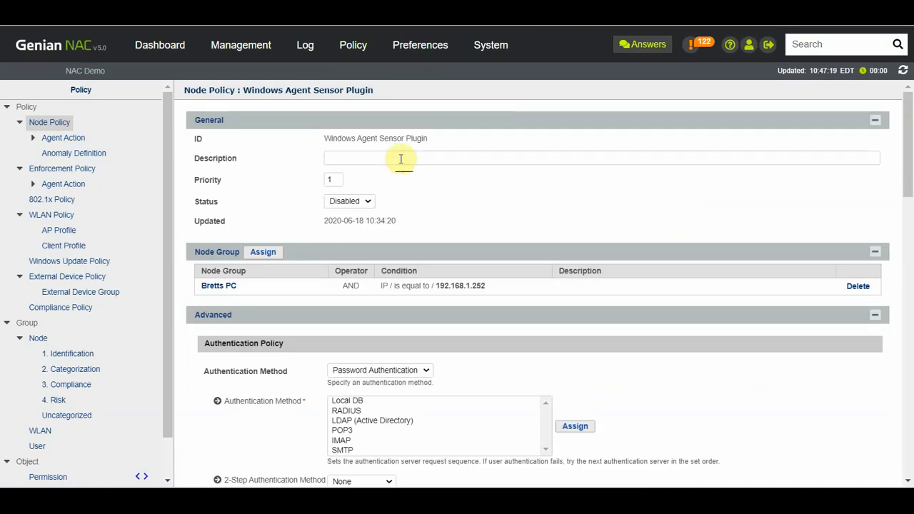
Step: Set the Windows Agent Sensor Plugin policy's Status to Enabled and save it with Update
click(369, 204)
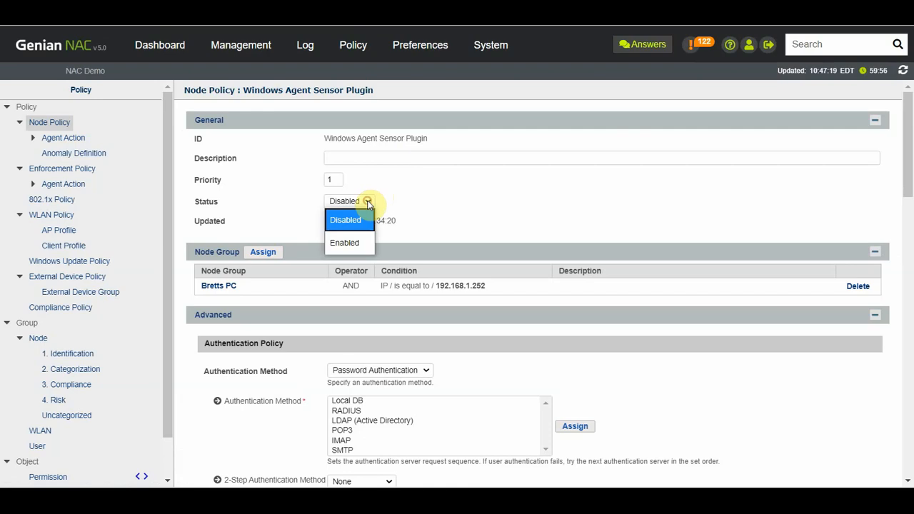
click(350, 242)
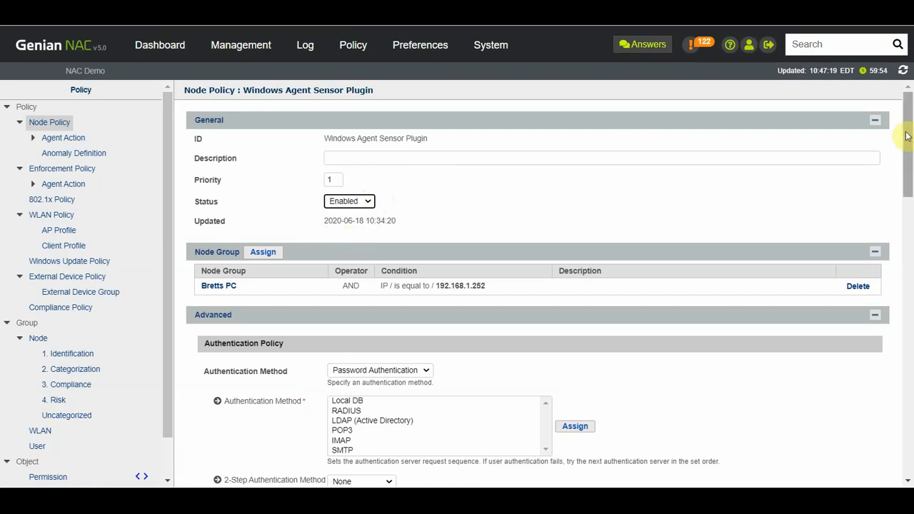
drag(909, 136, 905, 166)
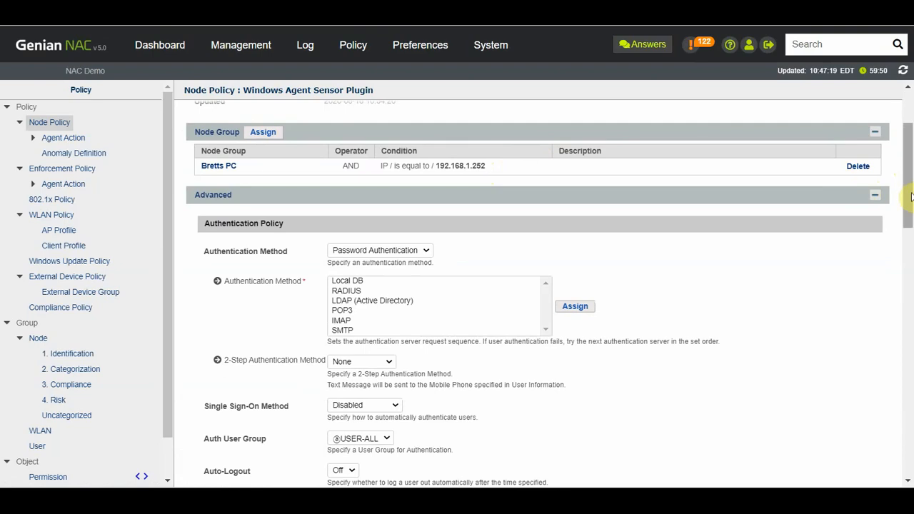
drag(907, 196, 906, 472)
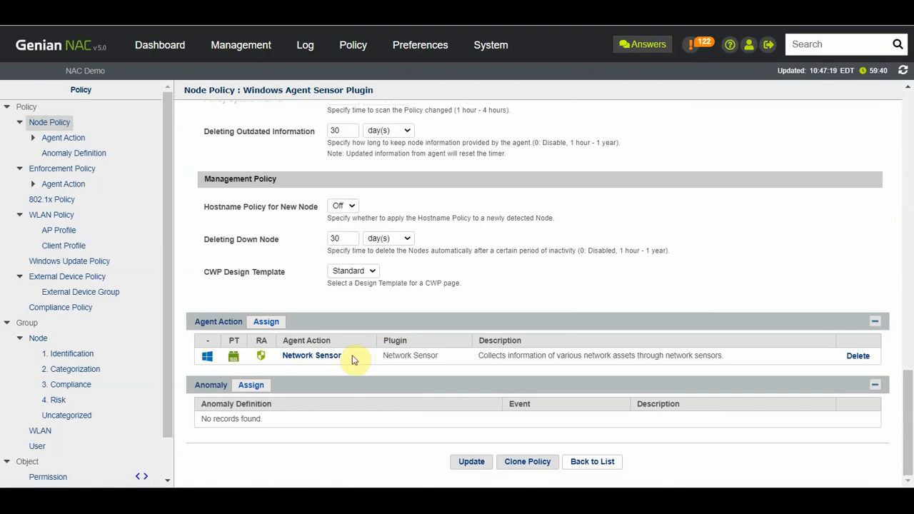
click(481, 464)
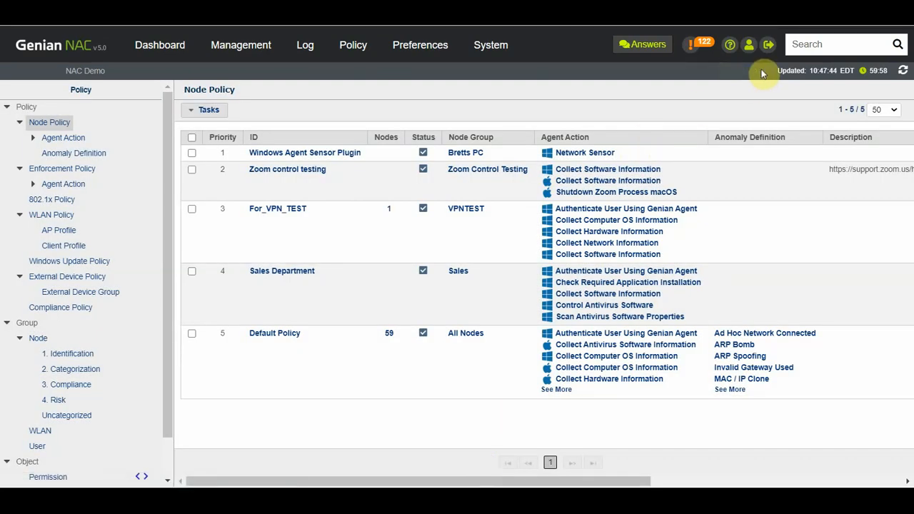
Step: Apply the node policies, dismiss the confirmation, and return to the 63-node Nodes list
click(756, 74)
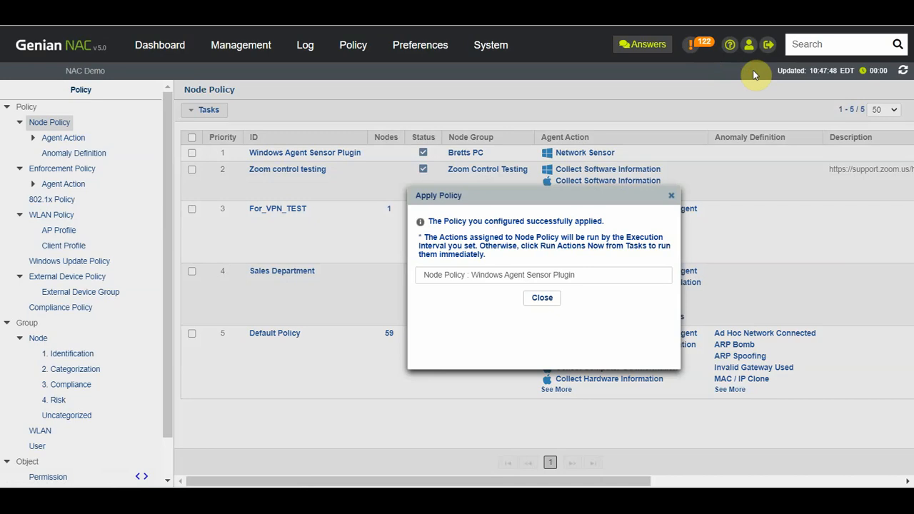
click(541, 300)
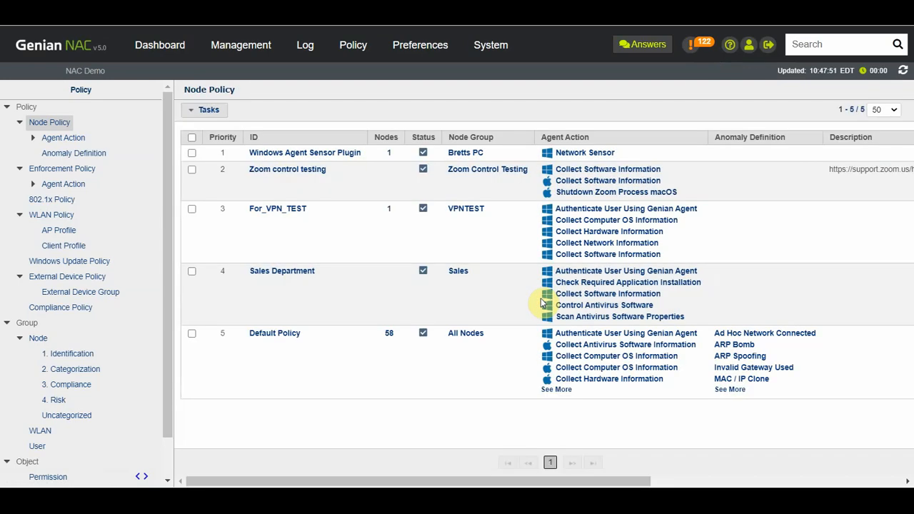
click(258, 52)
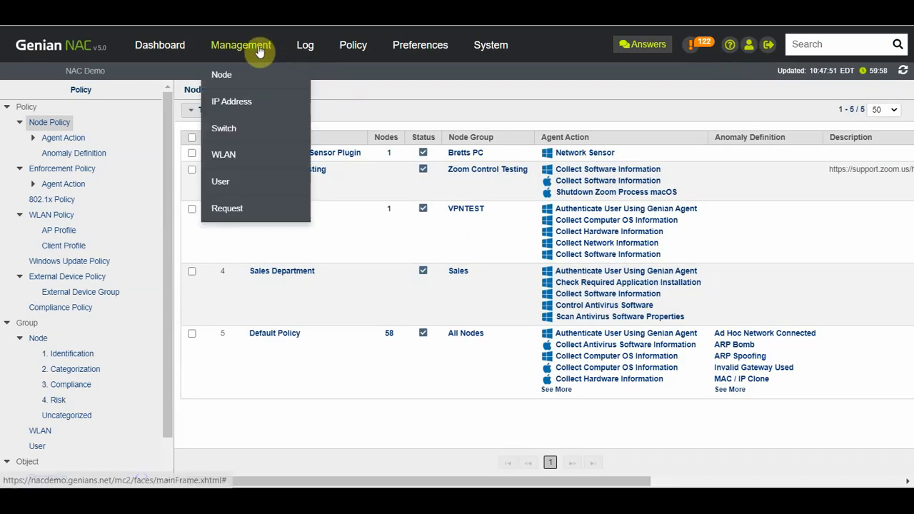
click(240, 77)
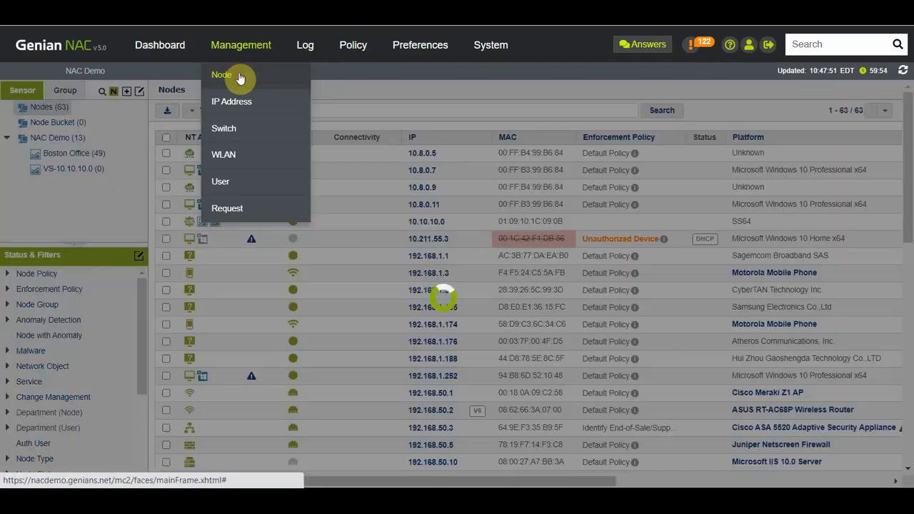